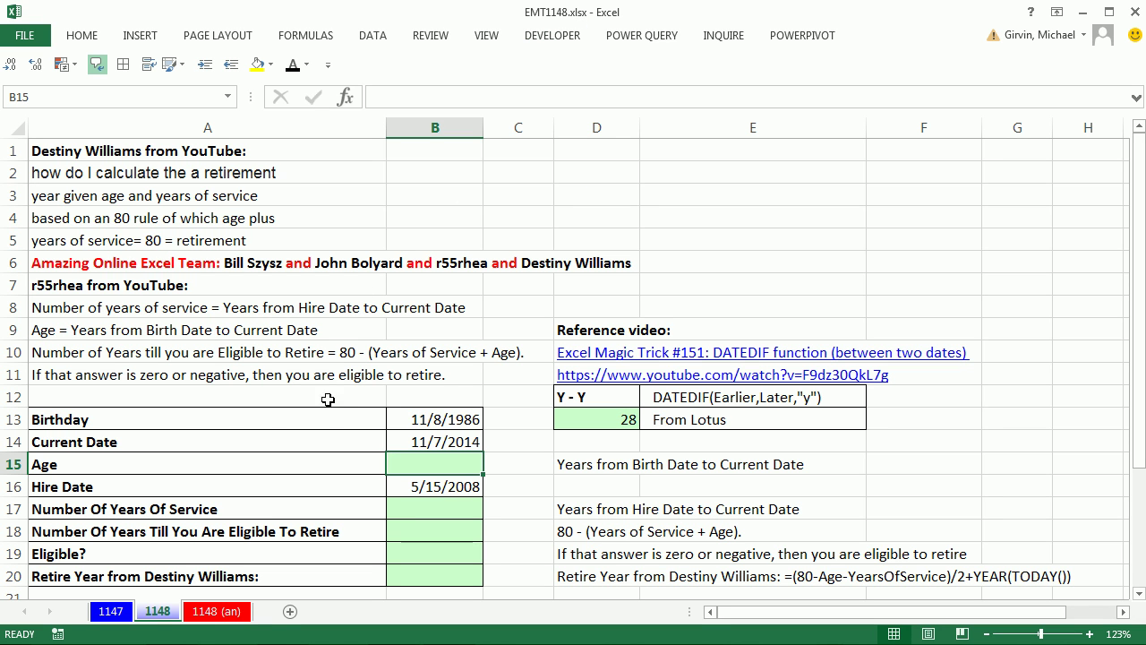
# Step: Open the 1147 worksheet, showing 56 years required to retire and a retire date of 11/5/2054
pyautogui.click(111, 611)
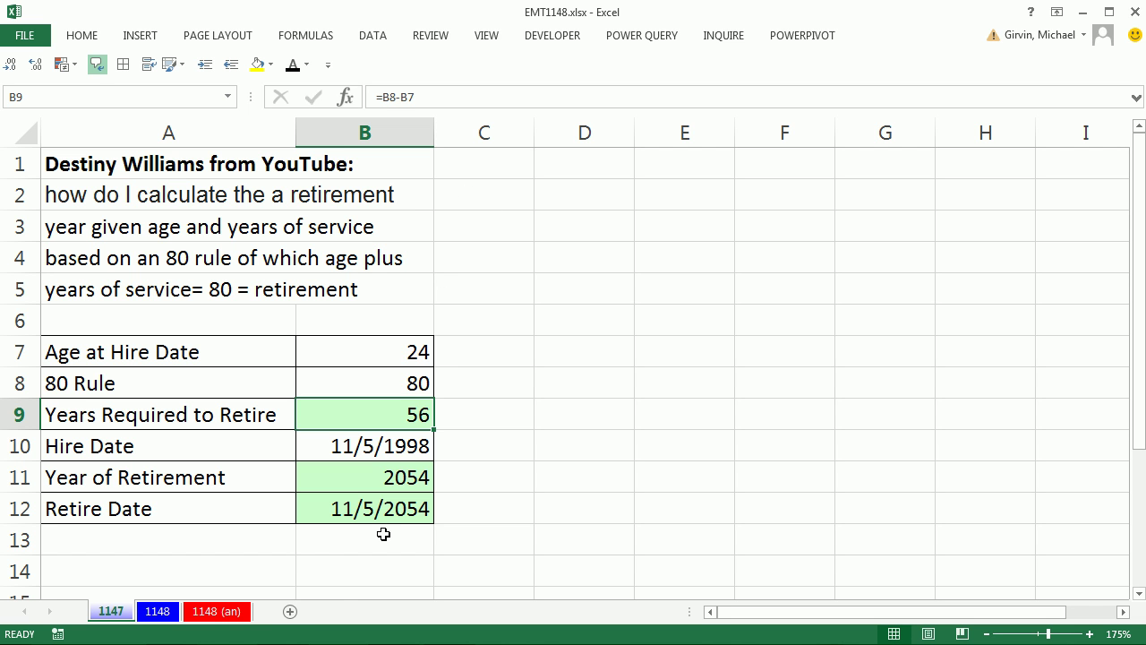
pyautogui.click(158, 610)
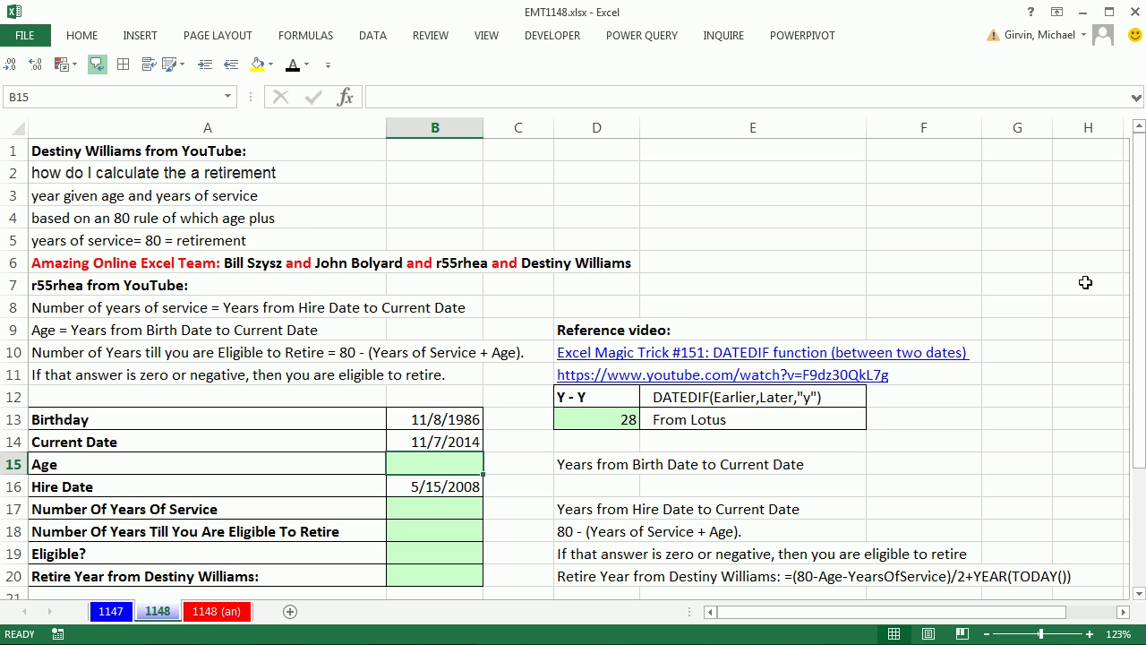
pyautogui.moveTo(1138, 285); pyautogui.dragTo(1138, 387)
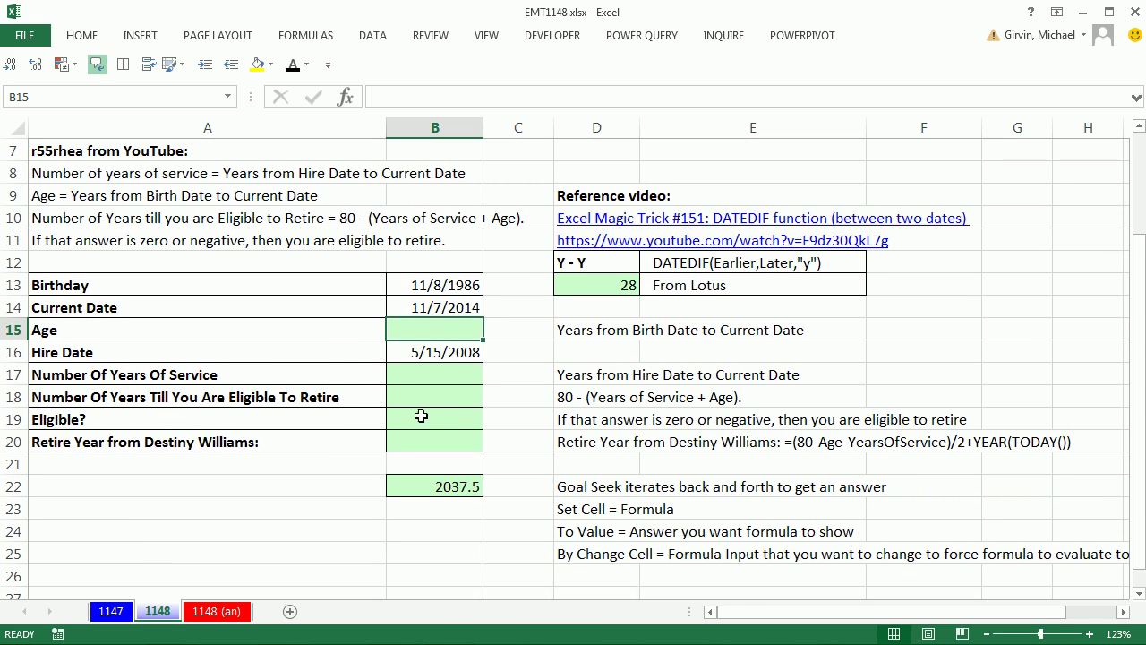
pyautogui.click(178, 289)
pyautogui.click(187, 308)
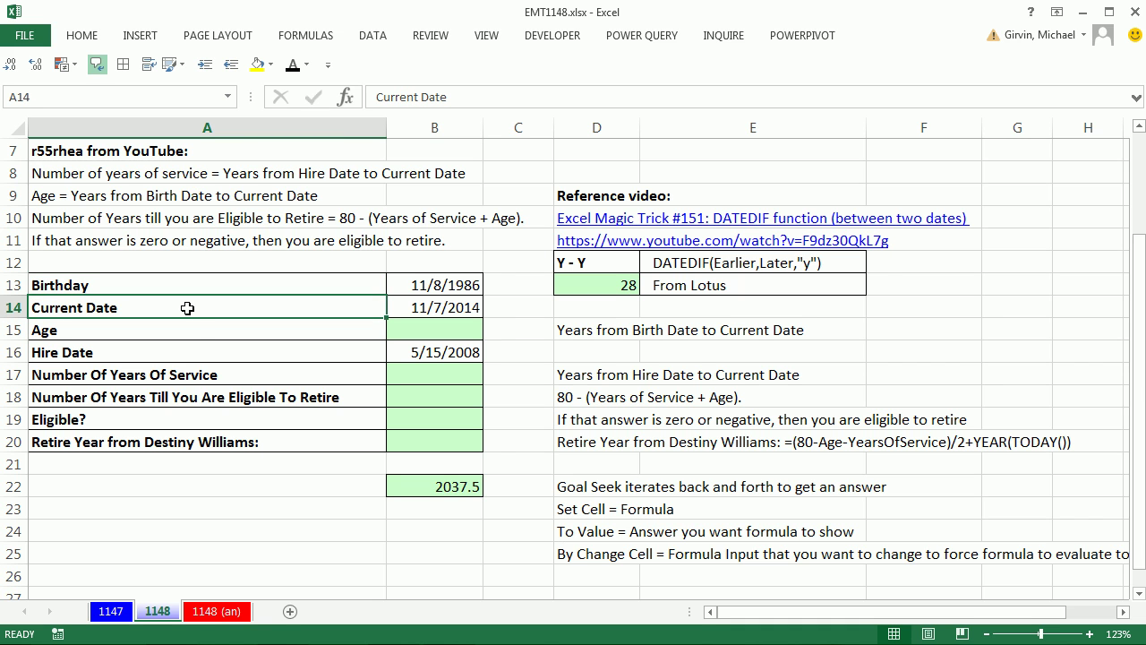
pyautogui.click(214, 352)
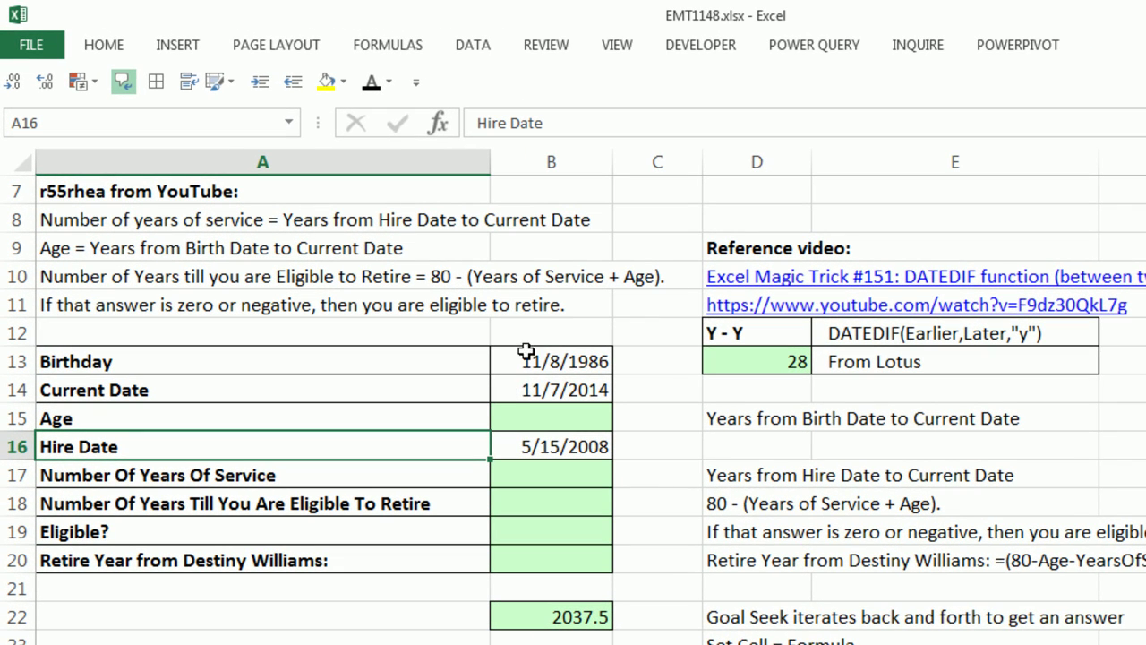
pyautogui.click(758, 359)
pyautogui.press('F2')
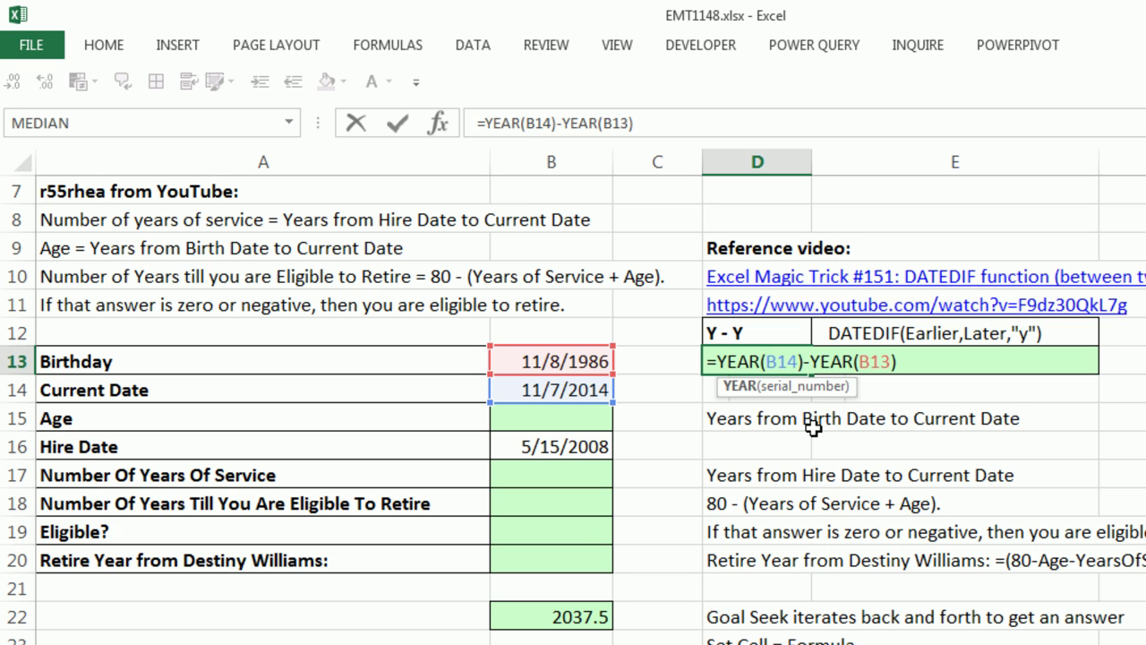
pyautogui.hotkey('ctrl', 'Return')
pyautogui.click(568, 421)
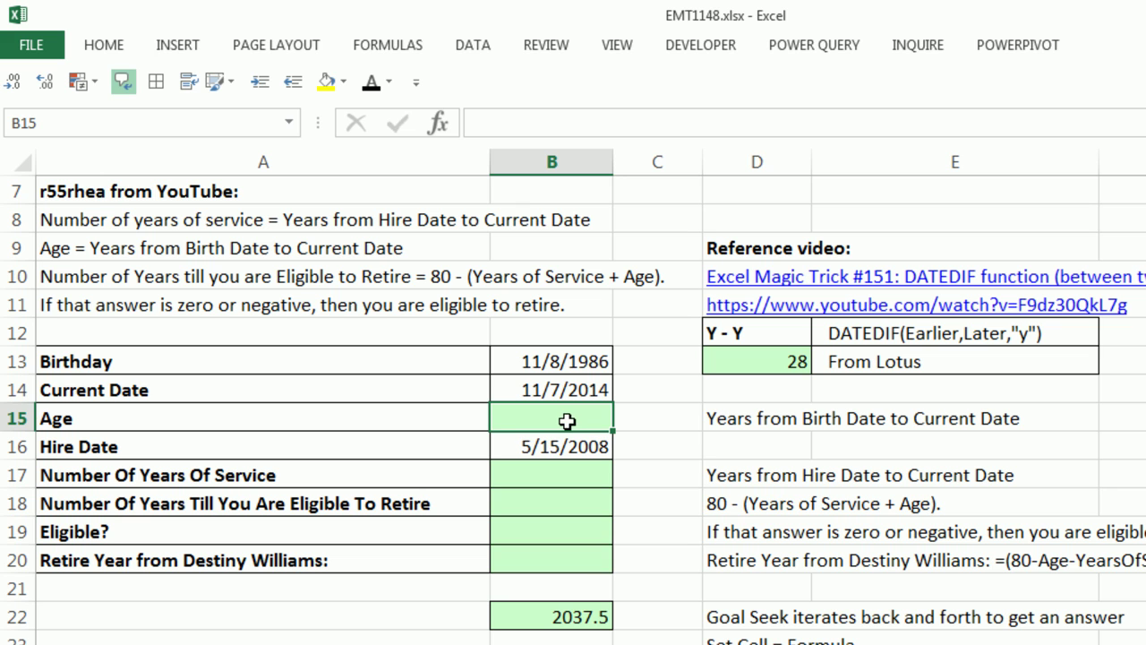
# Step: Enter =DATEDIF(B13,B14,"y") in B15 to compute Age, giving 27
pyautogui.write('=da')
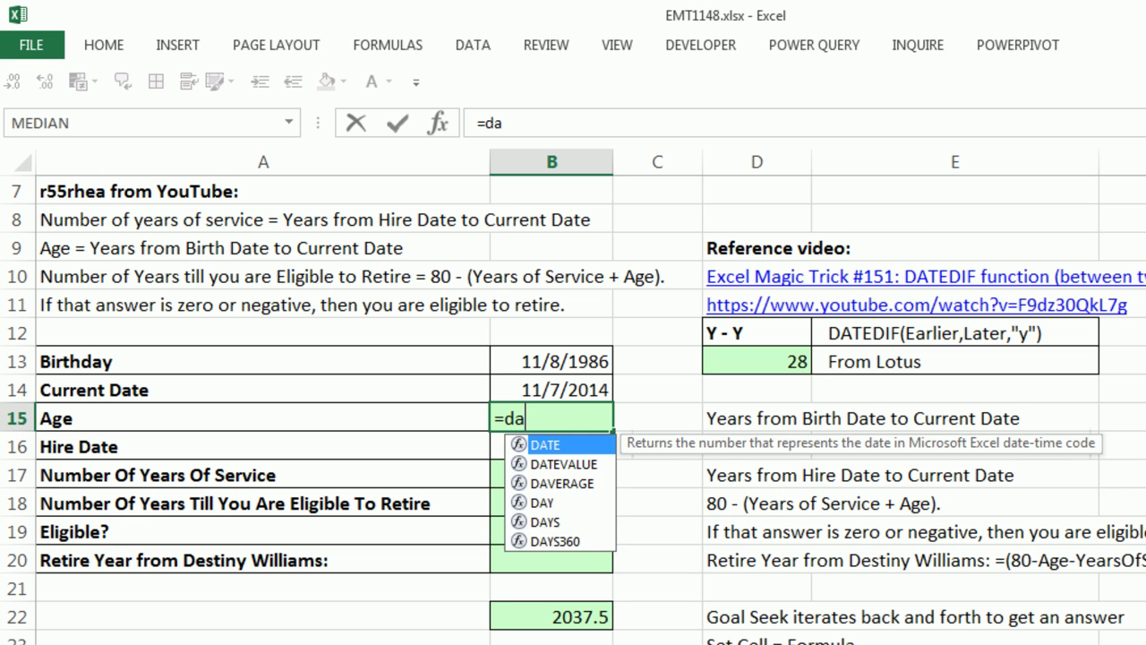
pyautogui.write('tedif')
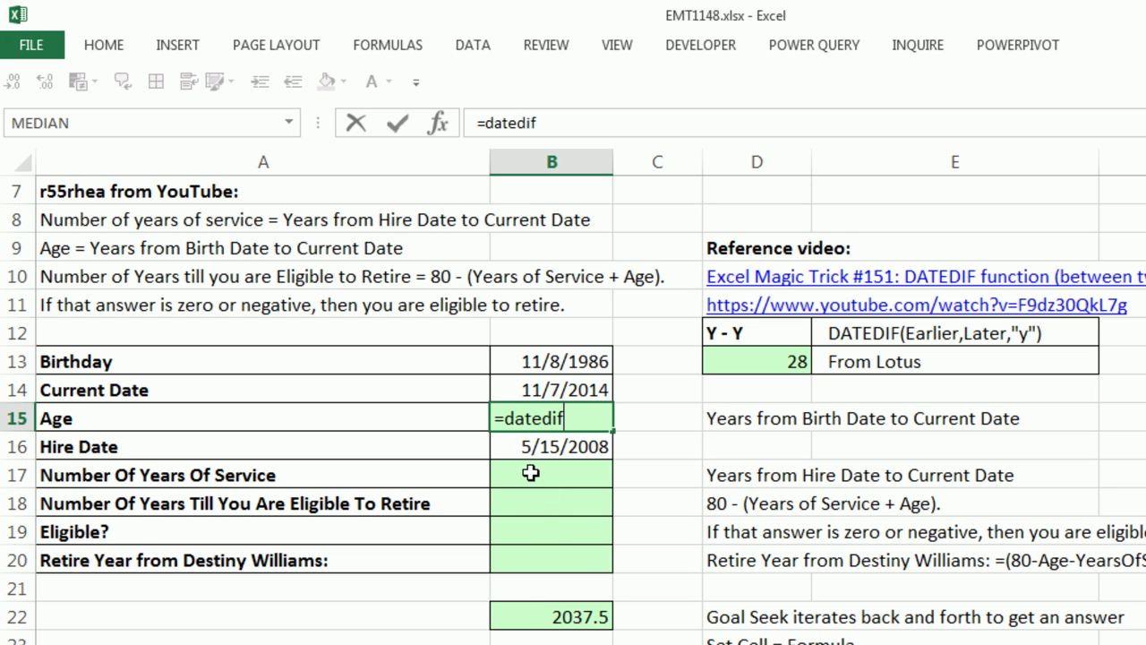
pyautogui.write('(')
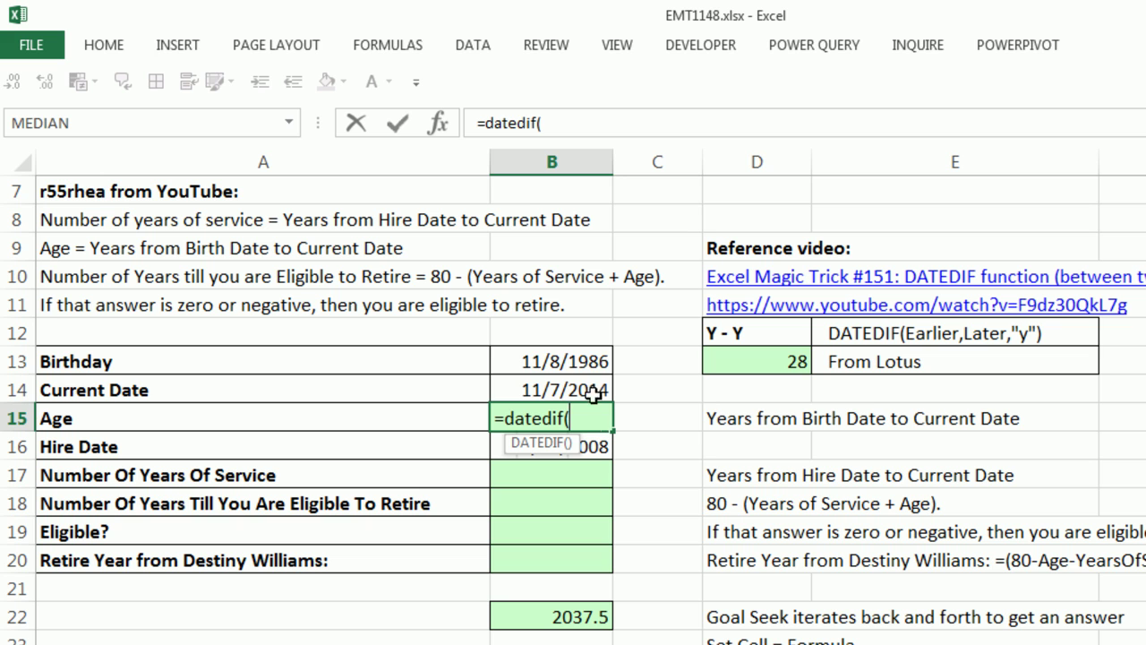
pyautogui.click(574, 362)
pyautogui.write(',')
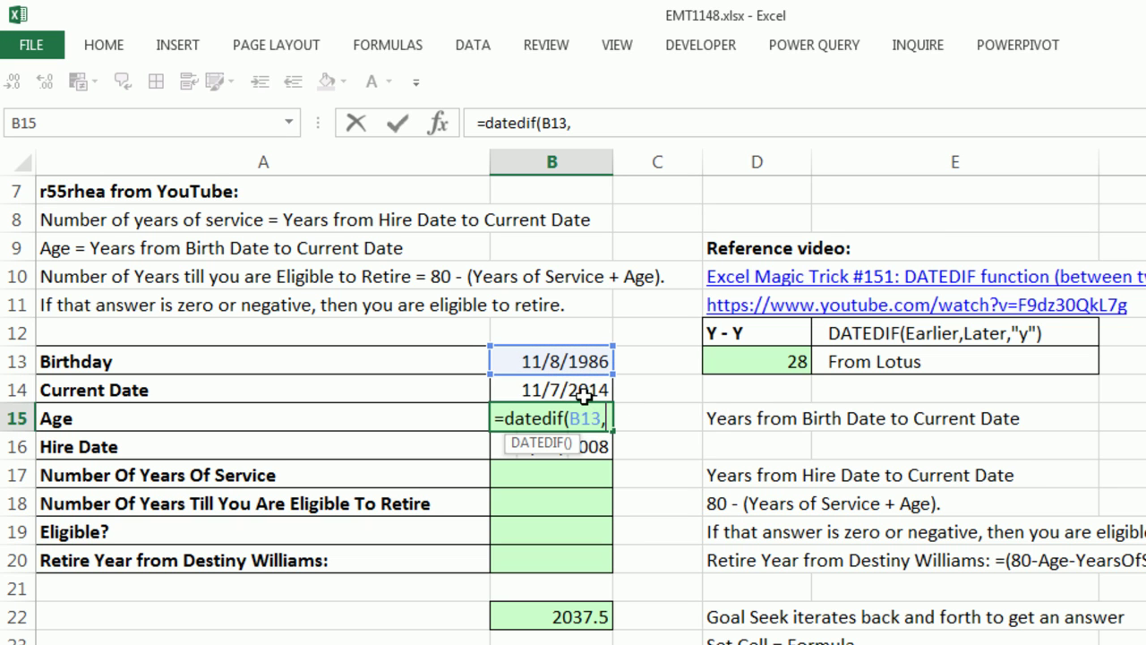
pyautogui.click(591, 390)
pyautogui.write(',"y"')
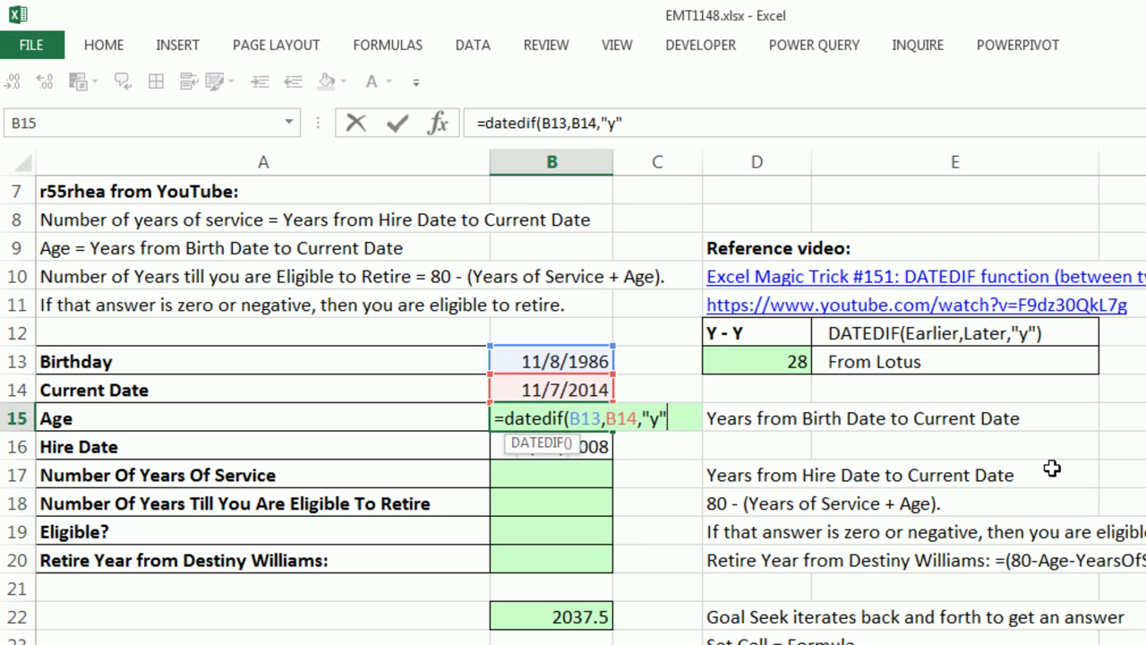
pyautogui.write(')')
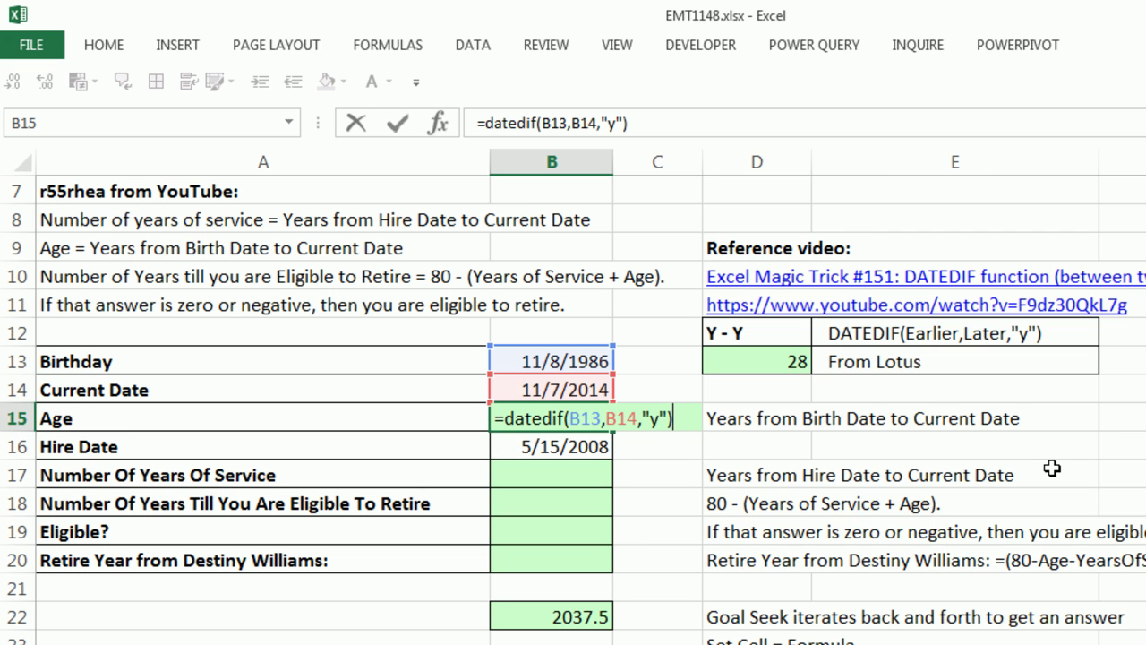
pyautogui.hotkey('ctrl', 'Return')
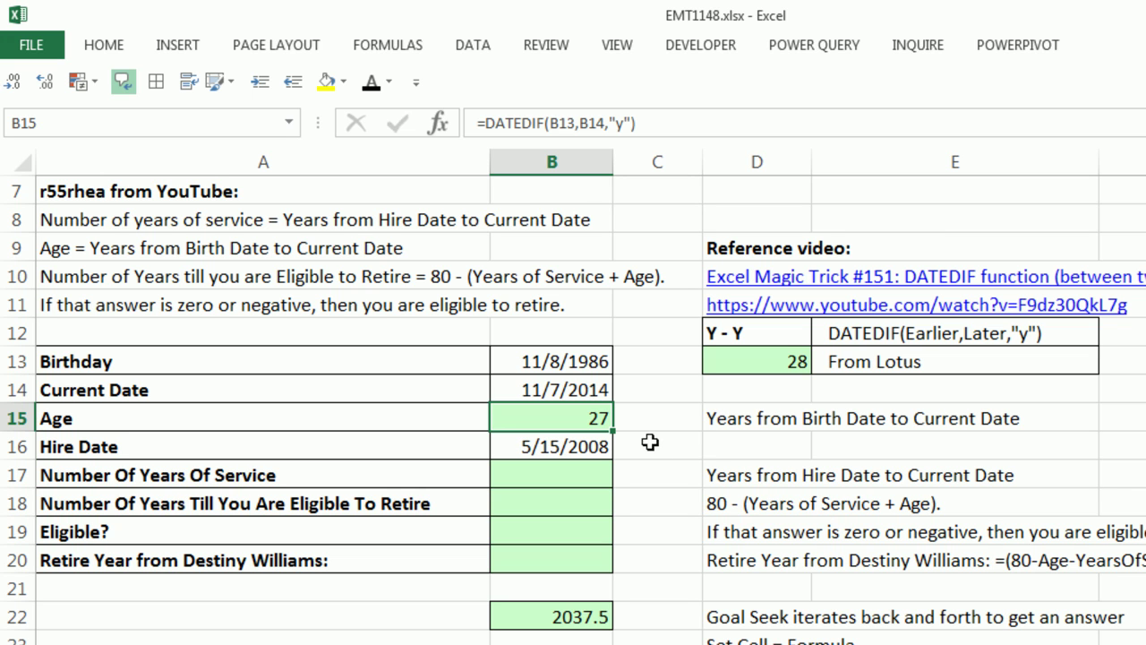
# Step: Test the Age formula with birthday 11/5/1986, then restore it to 11/8/1986
pyautogui.doubleClick(555, 361)
pyautogui.write('5')
pyautogui.hotkey('ctrl', 'Return')
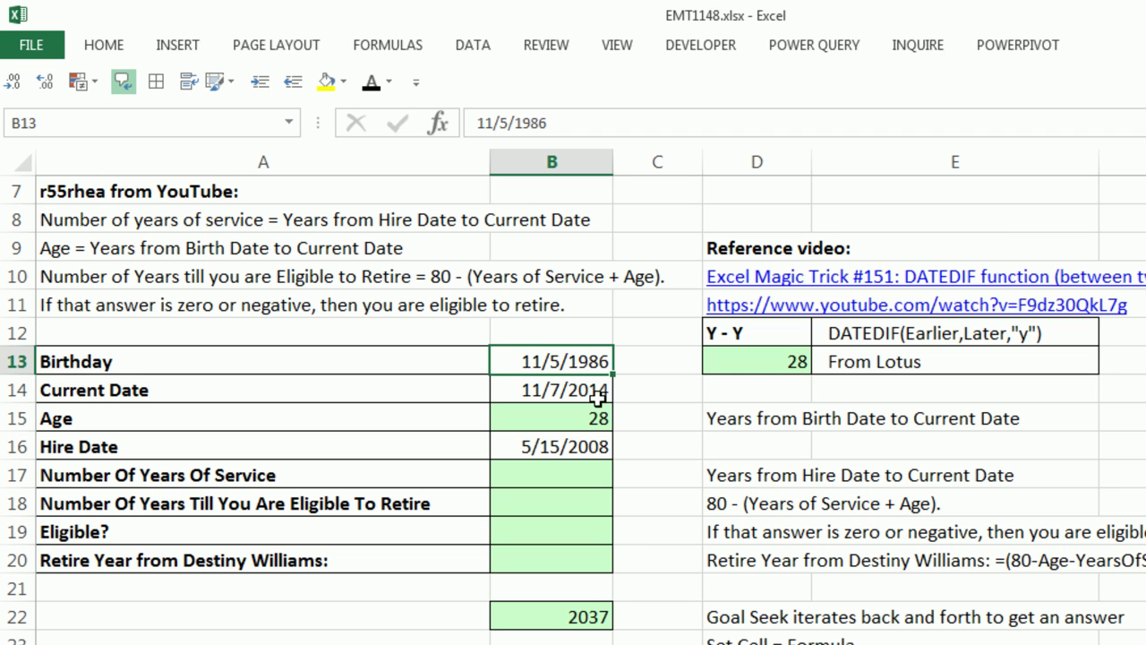
pyautogui.doubleClick(557, 361)
pyautogui.doubleClick(557, 362)
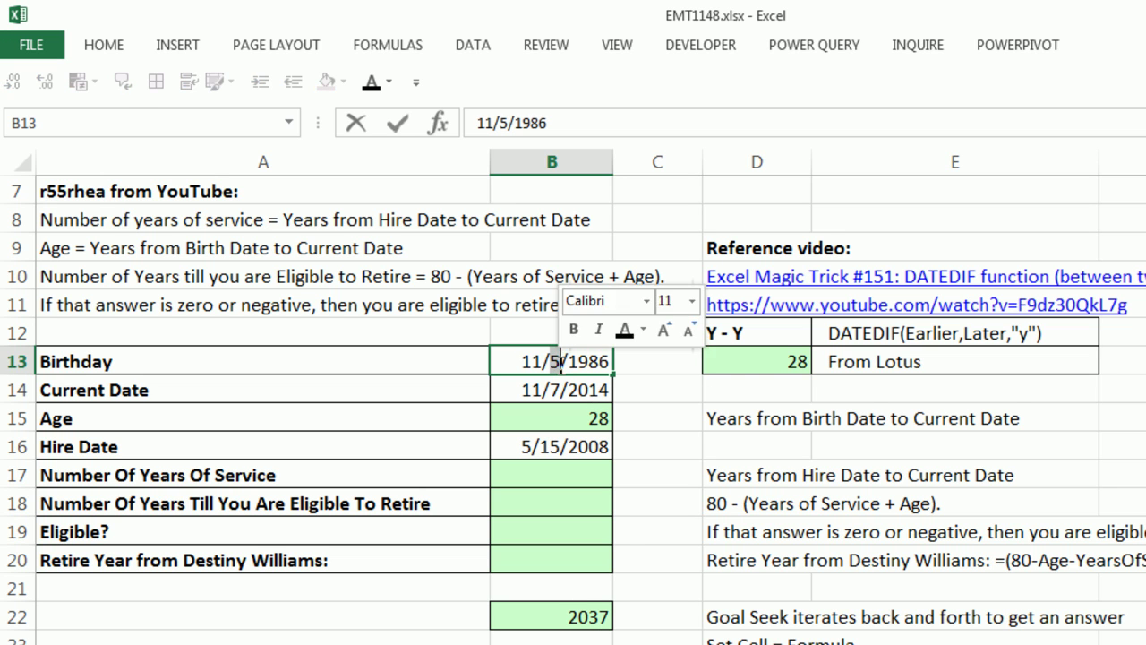
pyautogui.write('8')
pyautogui.hotkey('ctrl', 'Return')
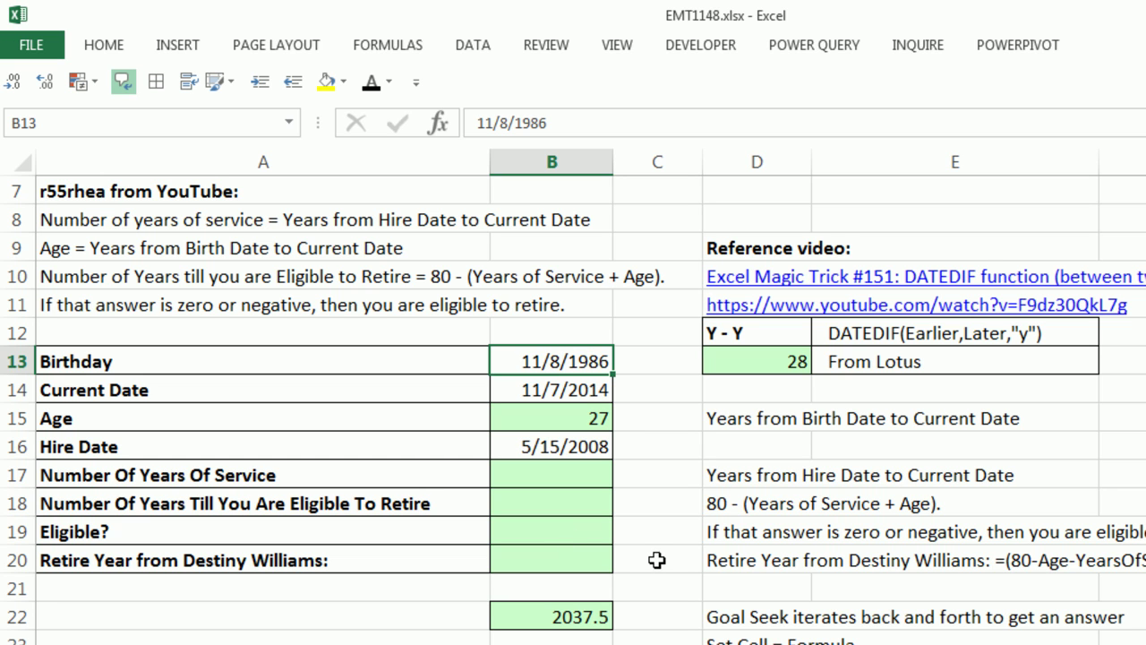
pyautogui.click(553, 480)
# Step: Enter =DATEDIF(B16,B14,"y") in B17 for Years Of Service, returning 6
pyautogui.write('=datedif(')
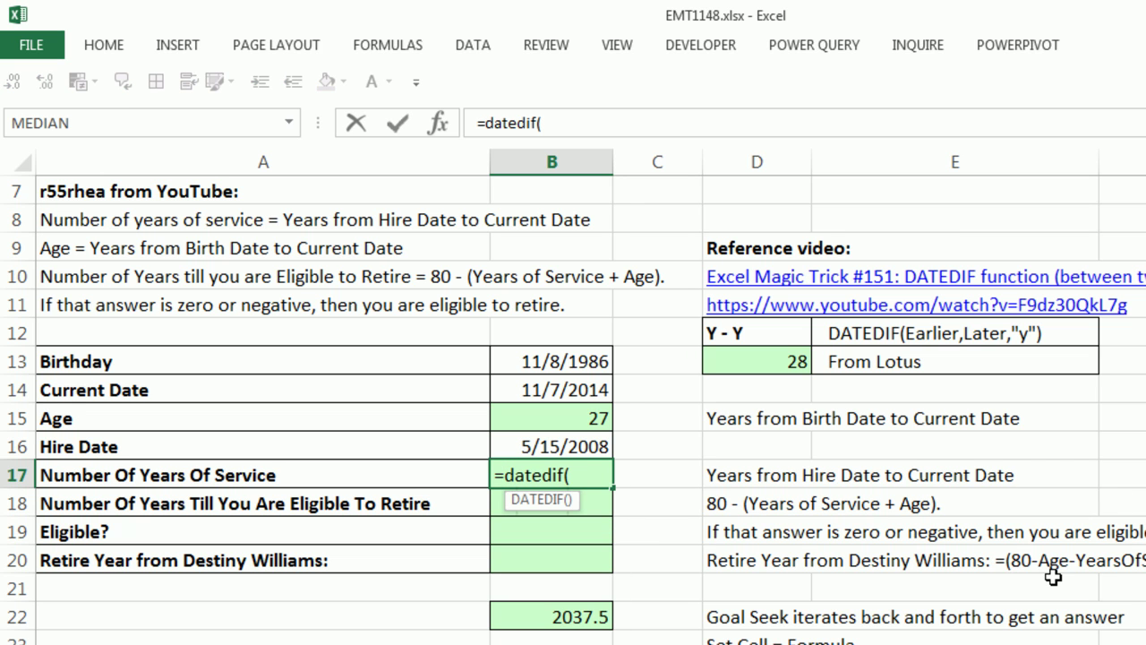
pyautogui.press('Up')
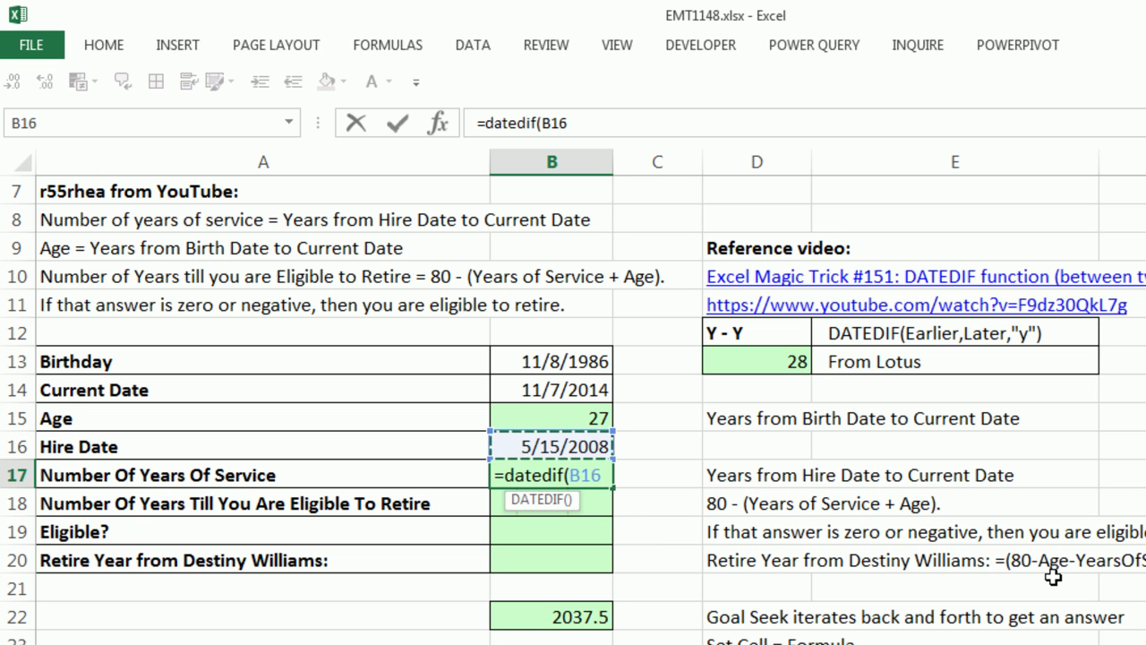
pyautogui.write(',')
pyautogui.press('Up')
pyautogui.press('Up')
pyautogui.press('Up')
pyautogui.press('Up')
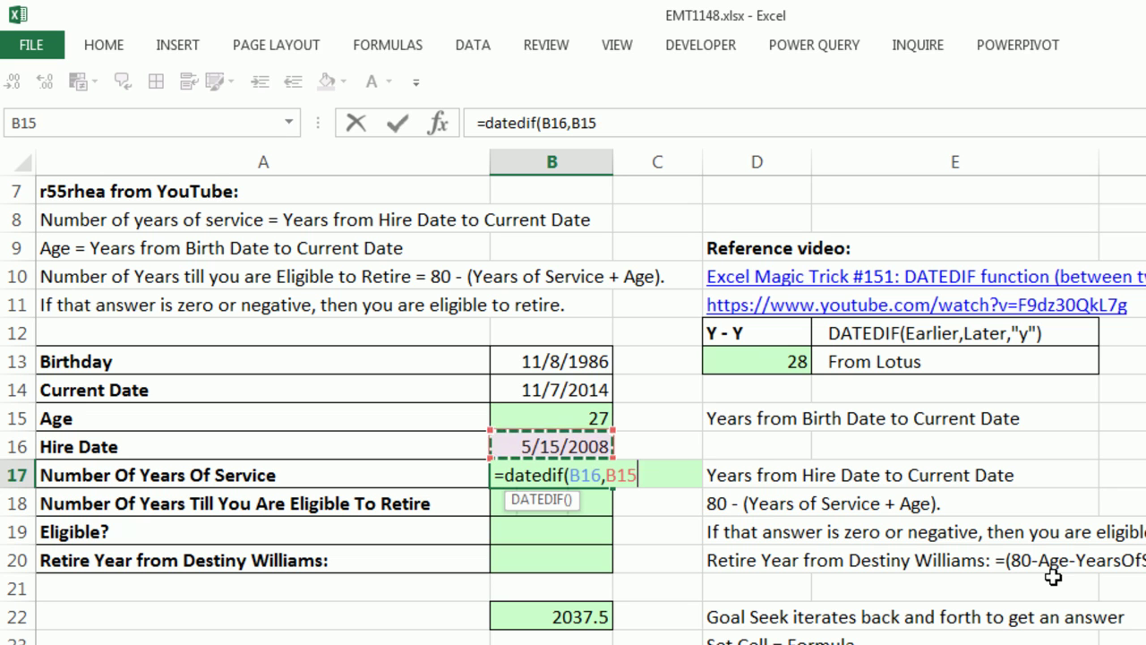
pyautogui.press('Down')
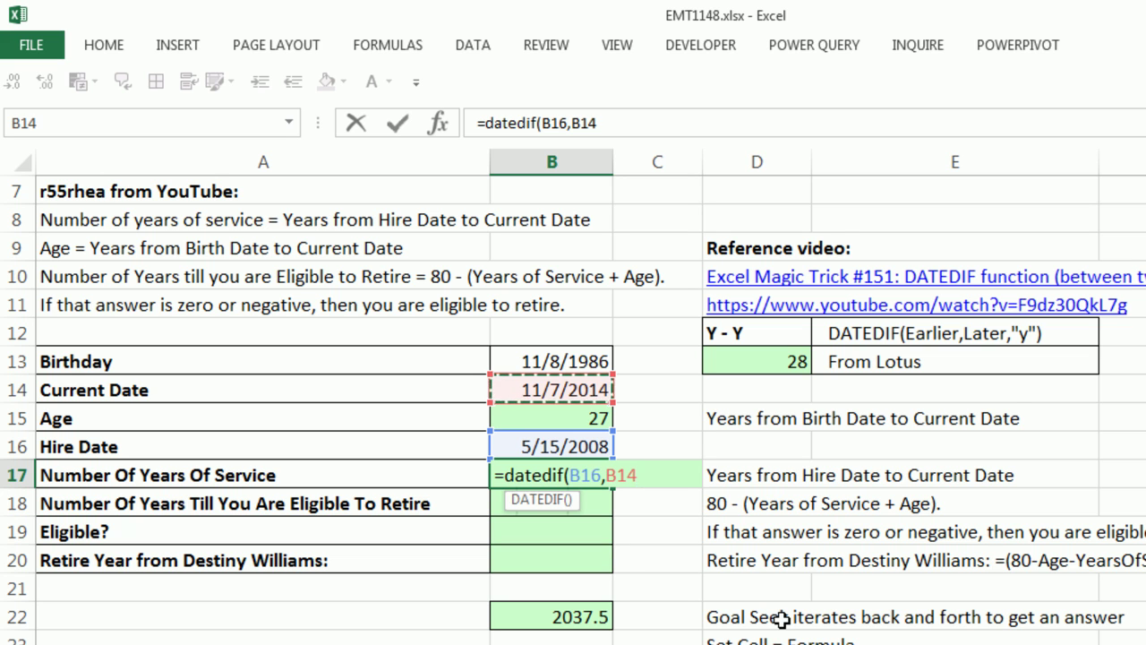
pyautogui.write('"y")')
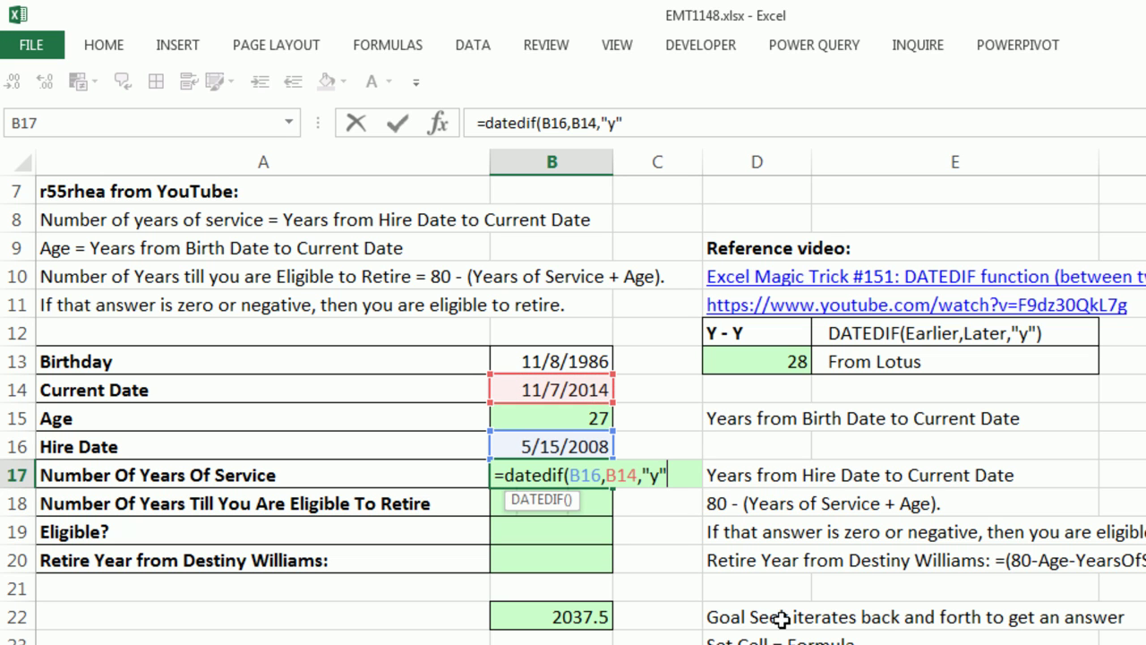
pyautogui.hotkey('ctrl', 'Return')
pyautogui.press('Down')
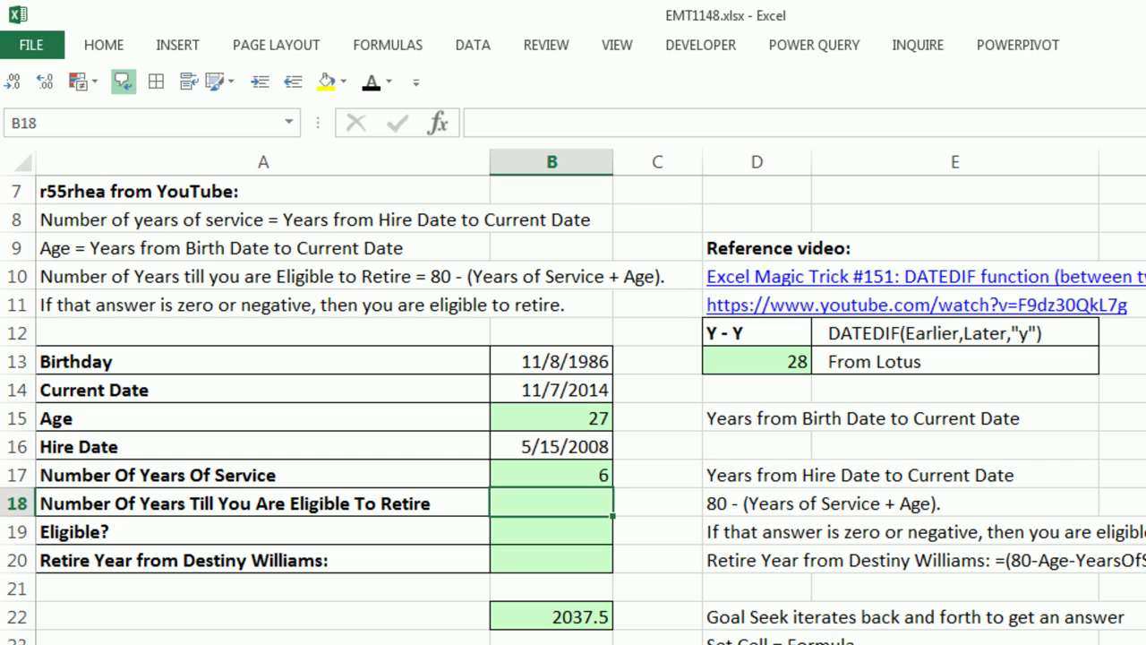
pyautogui.write('=80-')
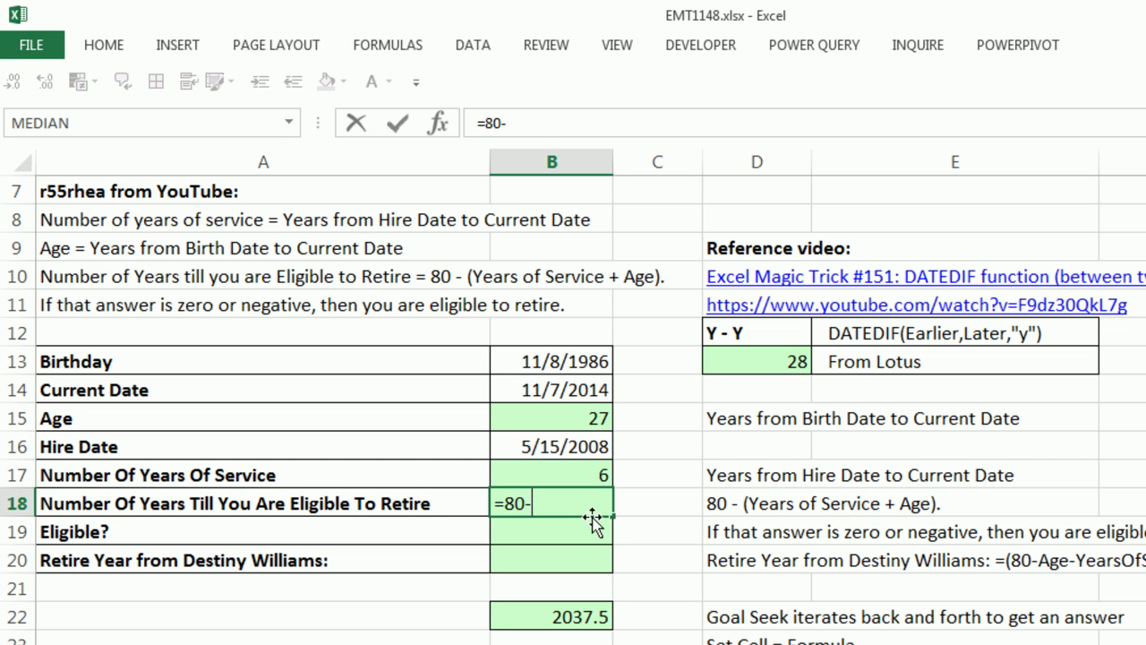
# Step: Complete =80-B17-B15 in B18 for years till eligible, returning 47
pyautogui.click(592, 470)
pyautogui.write('-')
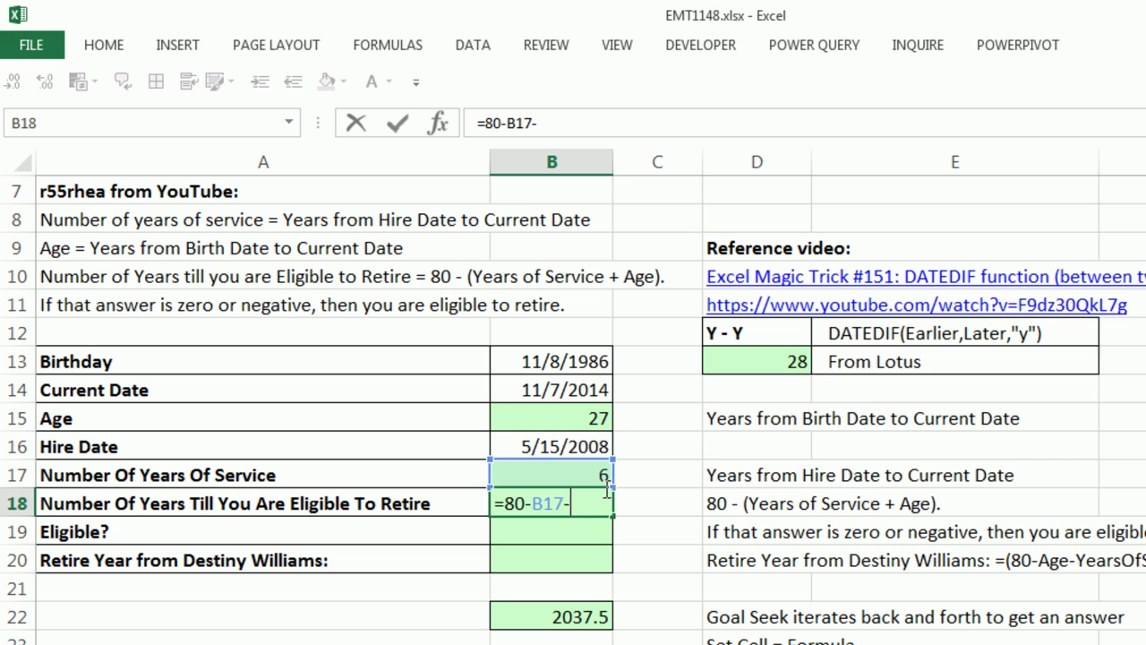
pyautogui.click(591, 418)
pyautogui.hotkey('ctrl', 'Return')
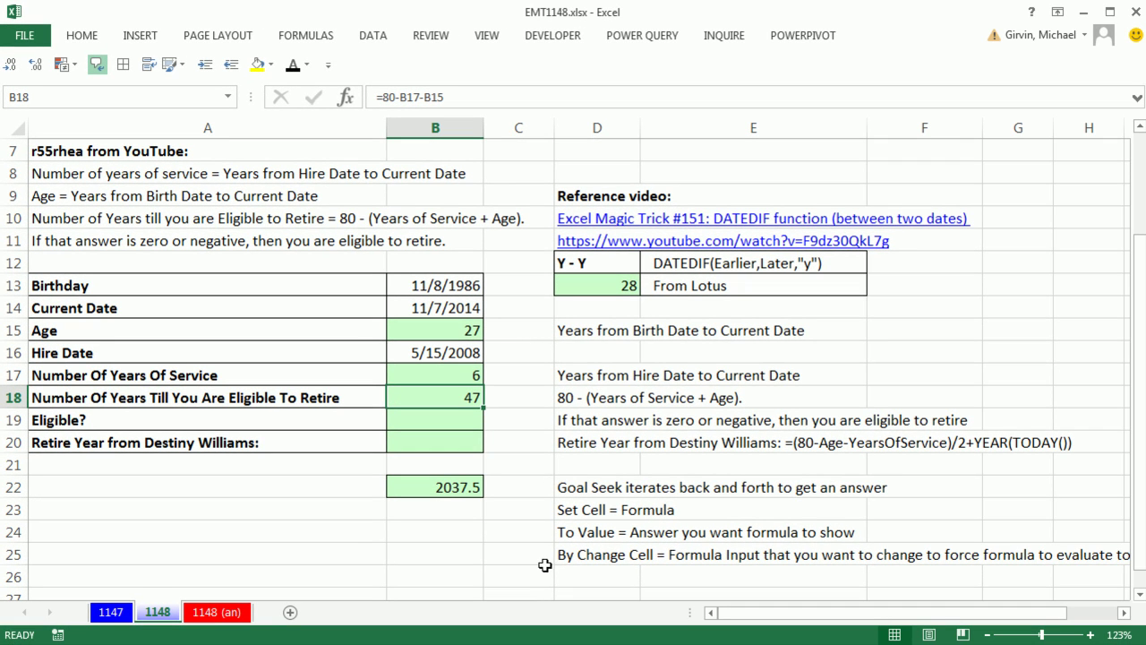
# Step: Inspect the references used by B18 and the Age formula in B15 without changing them
pyautogui.doubleClick(438, 397)
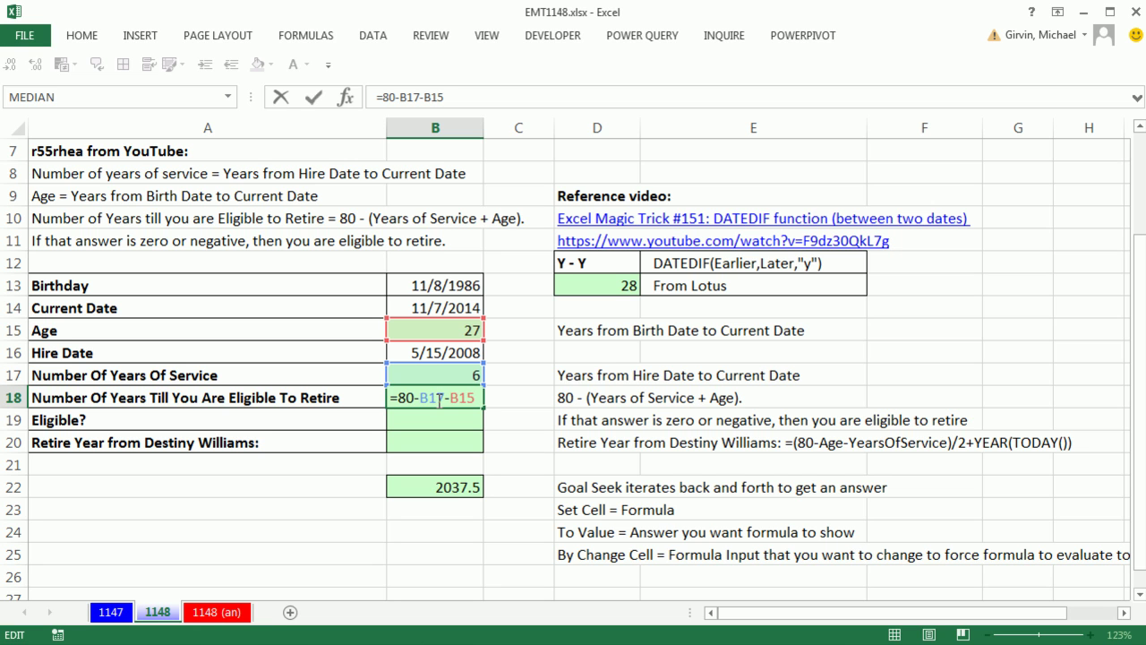
pyautogui.press('Escape')
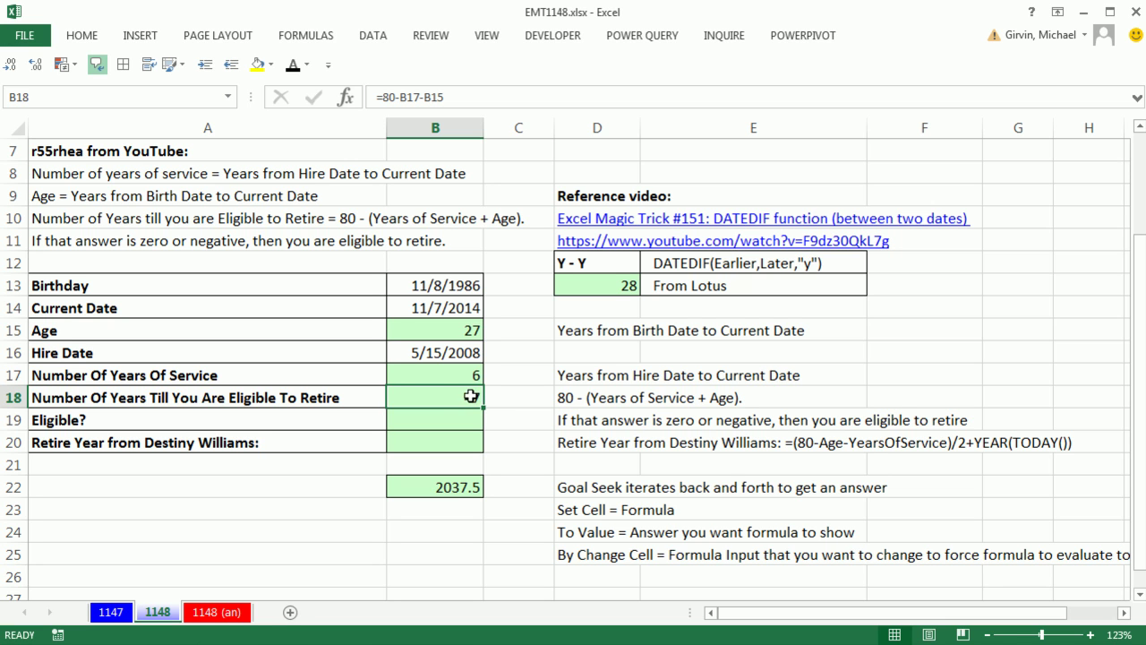
pyautogui.doubleClick(471, 396)
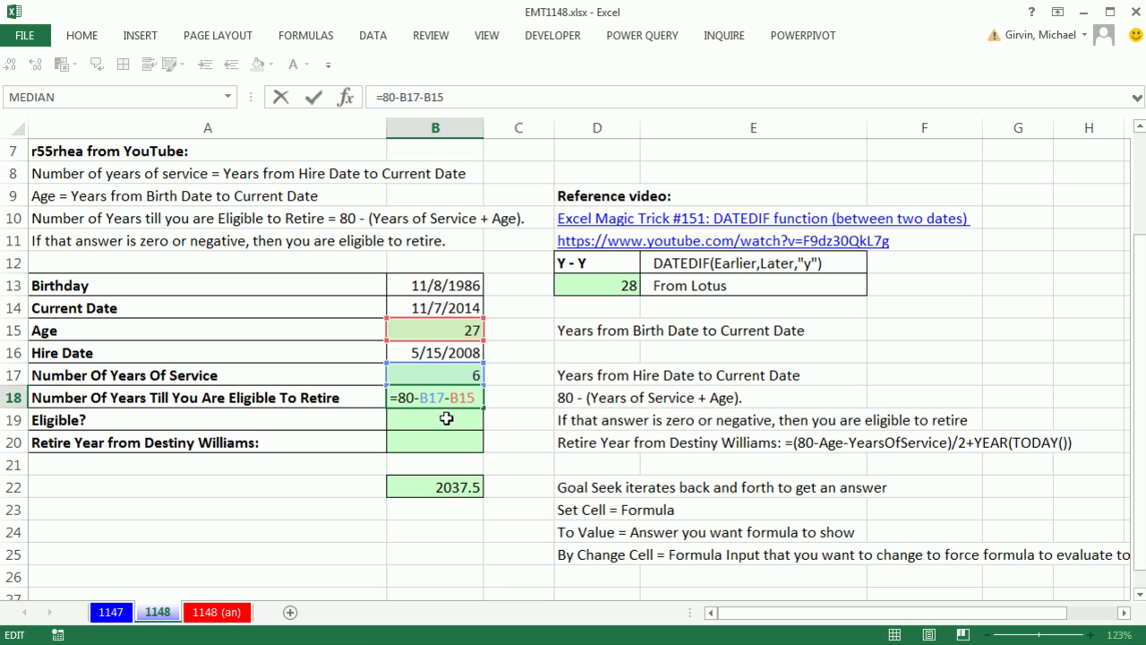
pyautogui.press('Escape')
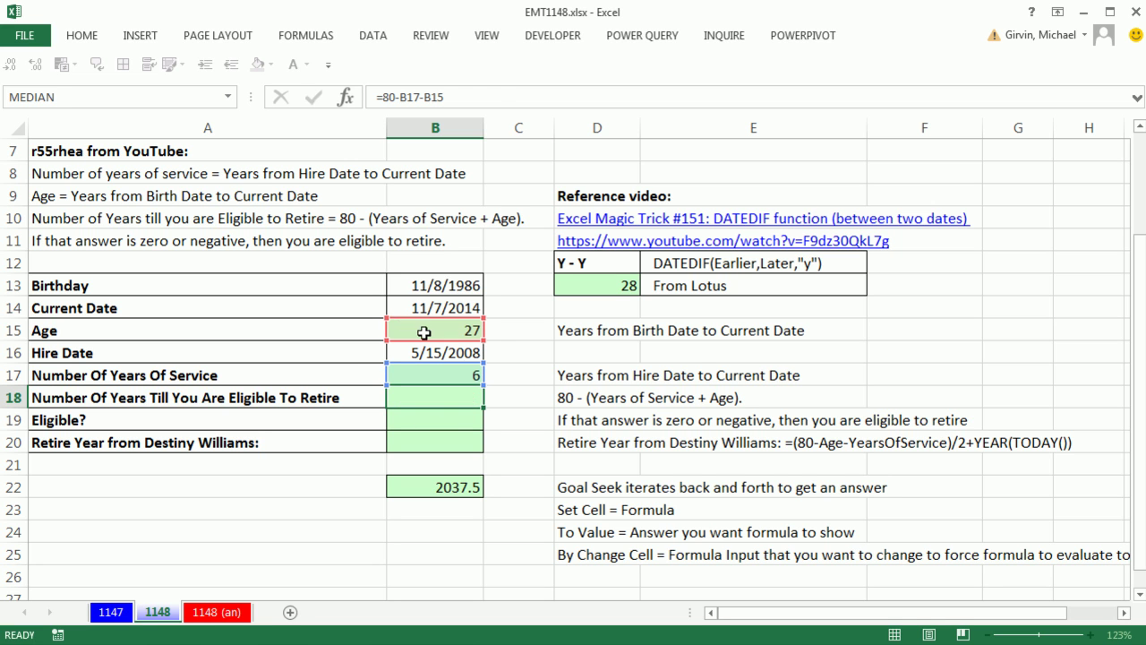
pyautogui.doubleClick(424, 330)
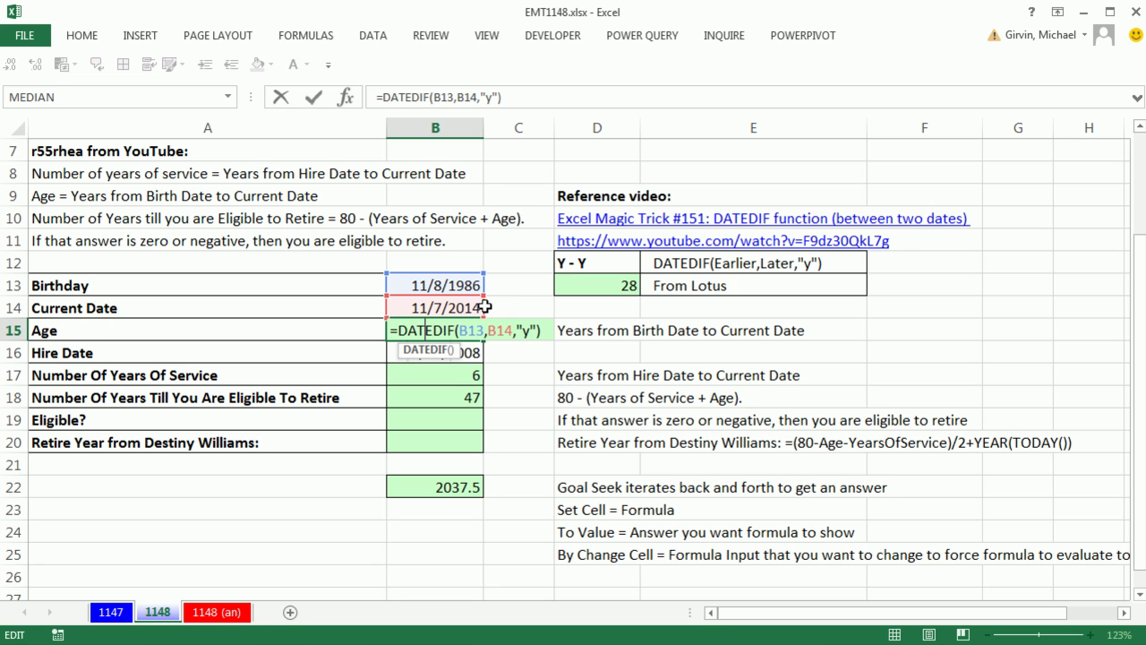
pyautogui.click(460, 400)
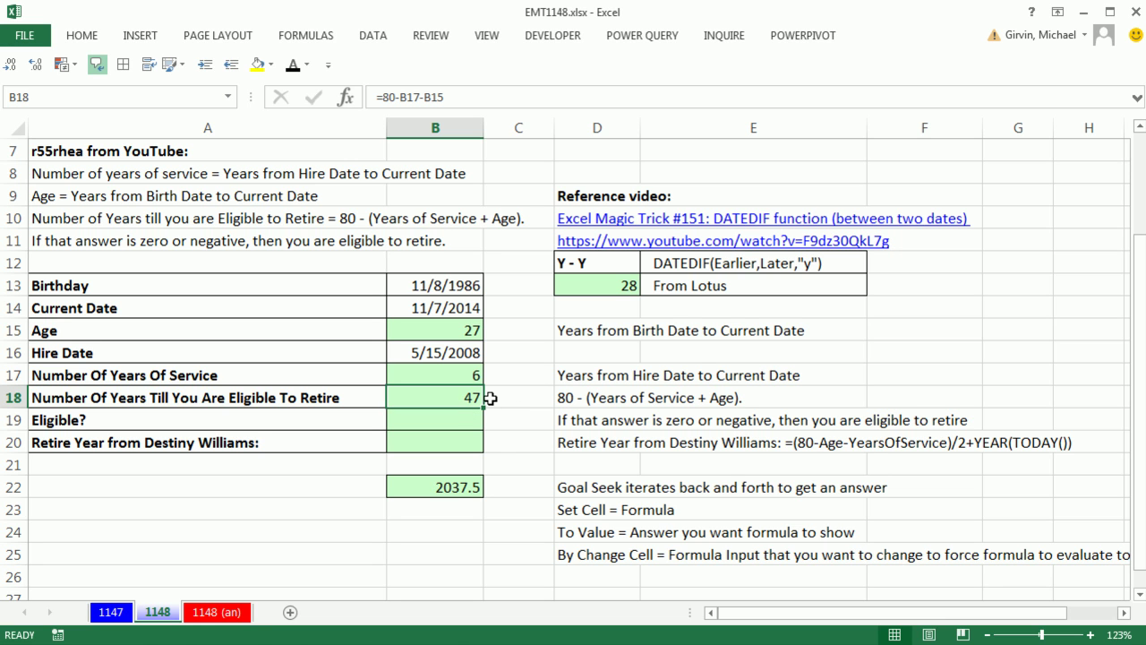
# Step: Launch Goal Seek from What-If Analysis with B18 as the target cell
pyautogui.click(367, 42)
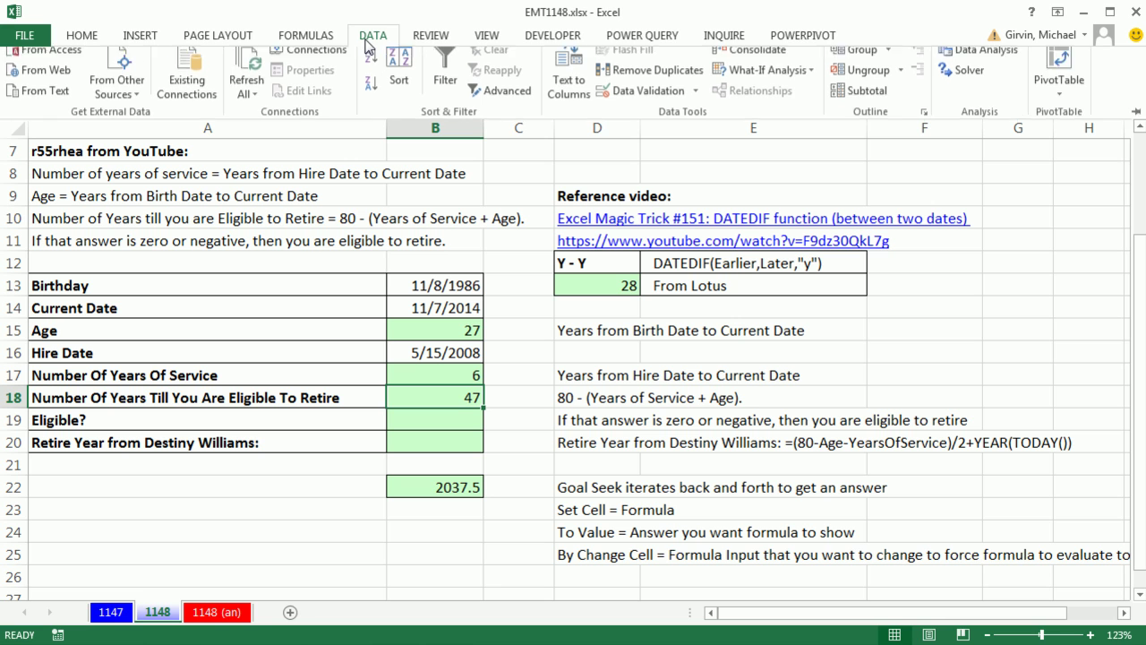
pyautogui.click(808, 80)
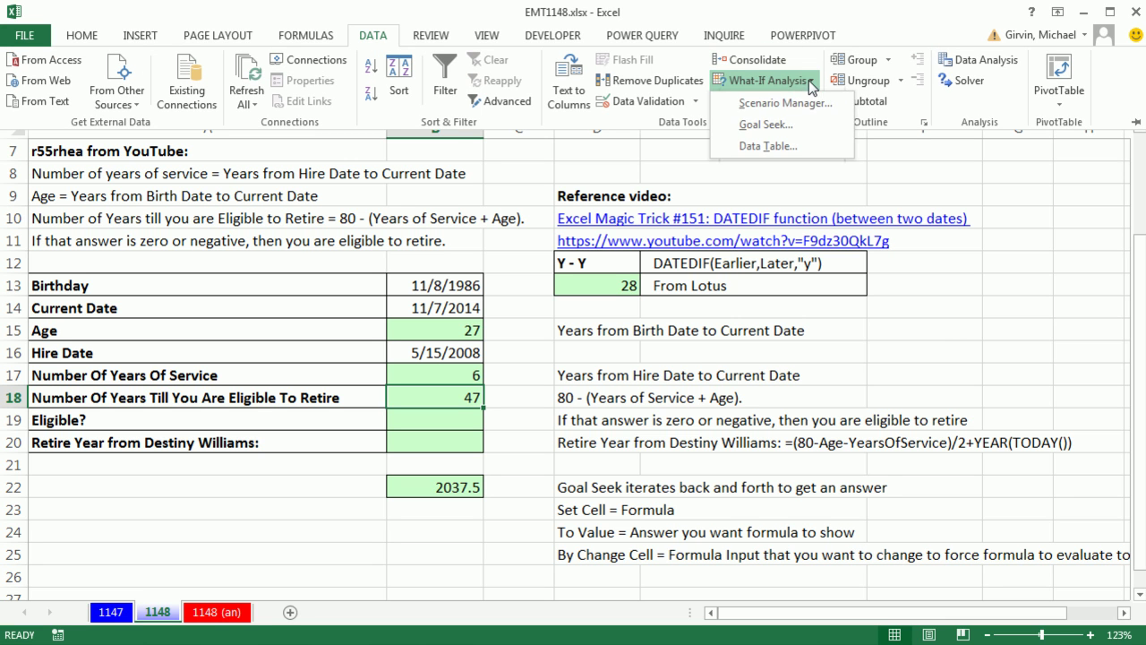
pyautogui.click(765, 125)
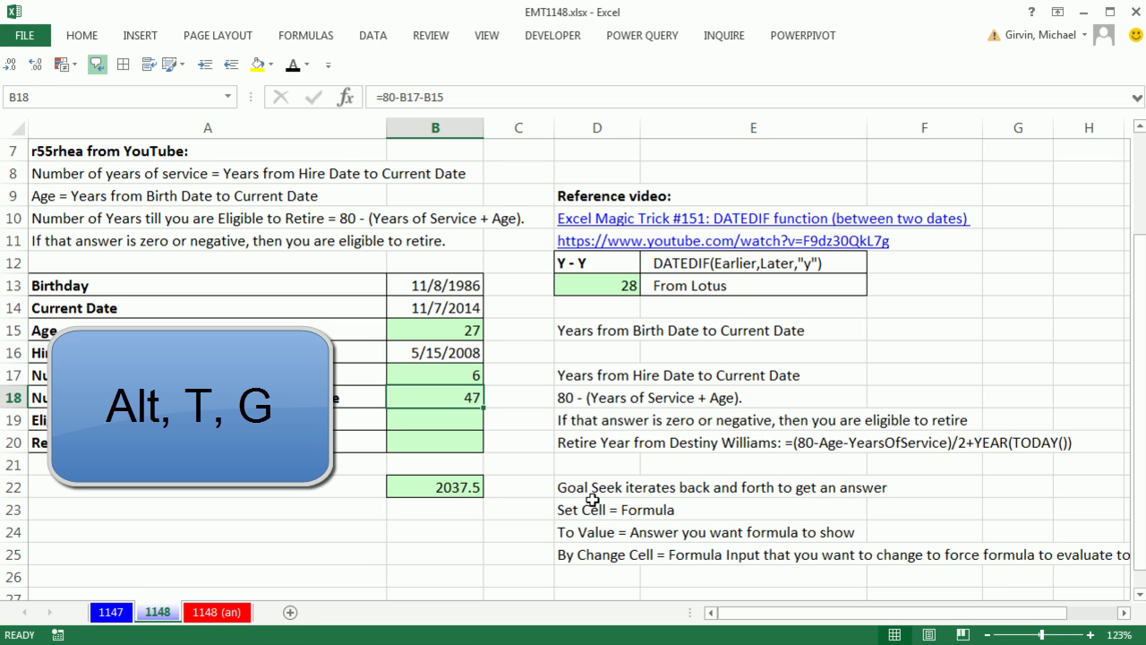
pyautogui.press('alt')
pyautogui.press('t')
pyautogui.press('g')
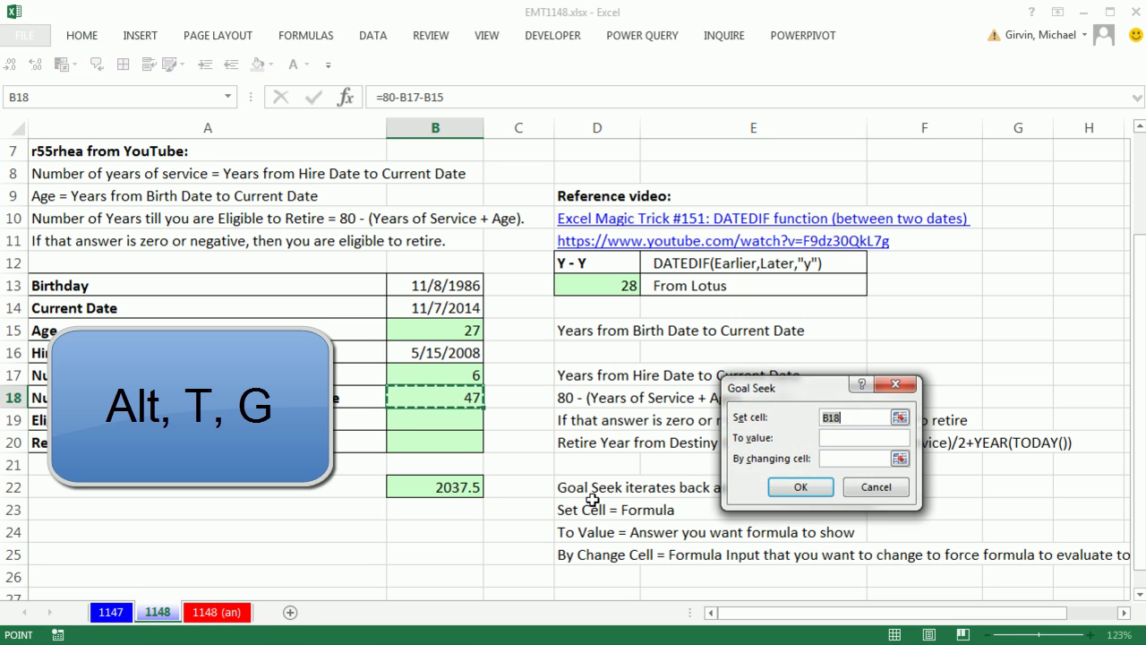
pyautogui.moveTo(794, 391); pyautogui.dragTo(577, 268)
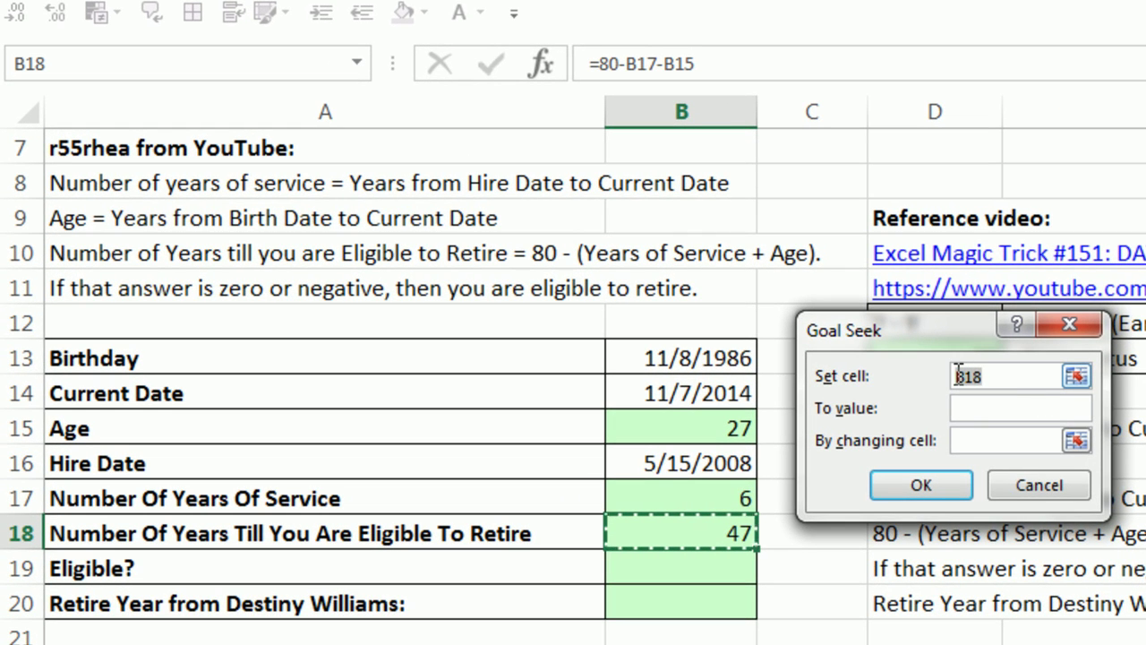
# Step: Goal Seek B18 to 0 by changing Current Date B14, yielding 12/20/2037
pyautogui.click(982, 409)
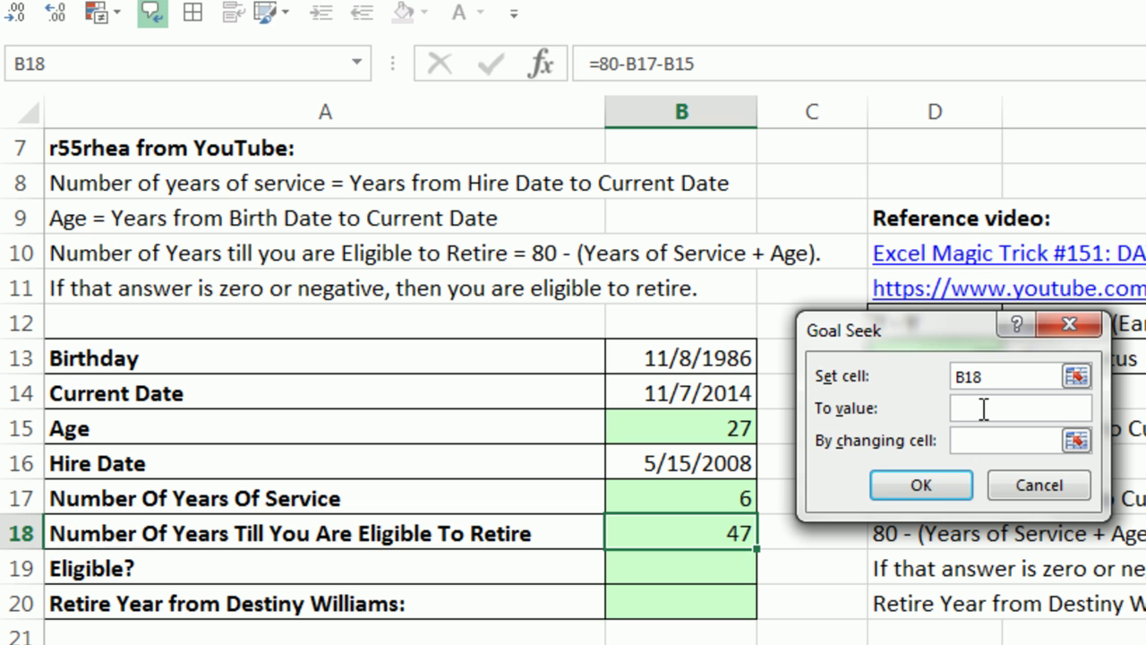
pyautogui.write('0')
pyautogui.click(1020, 440)
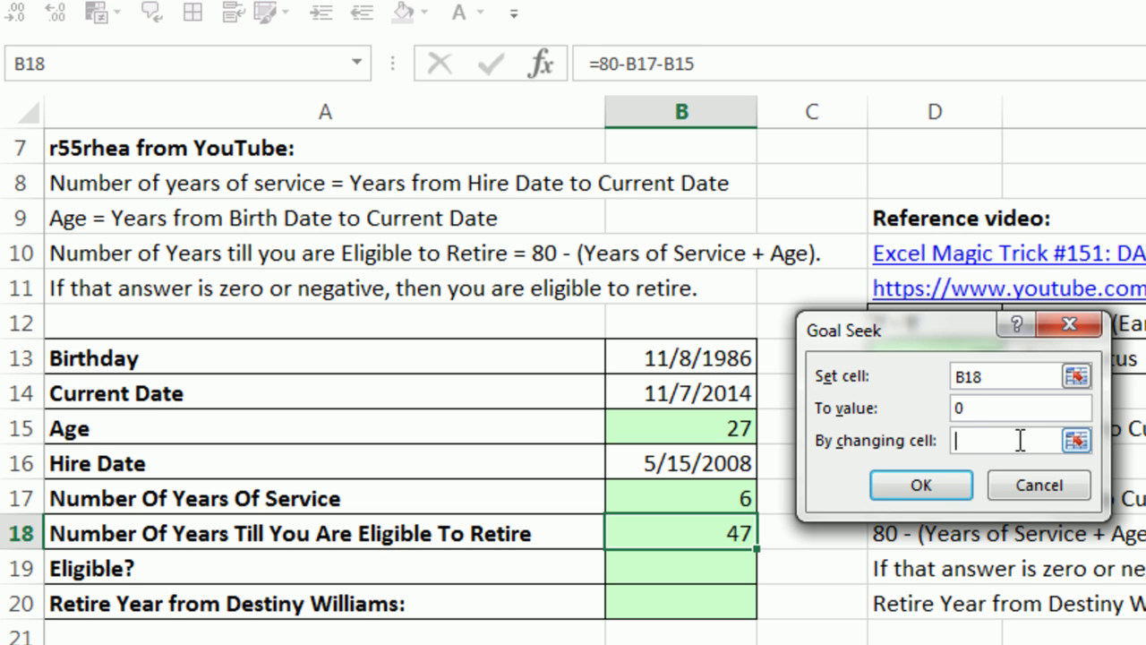
pyautogui.click(704, 400)
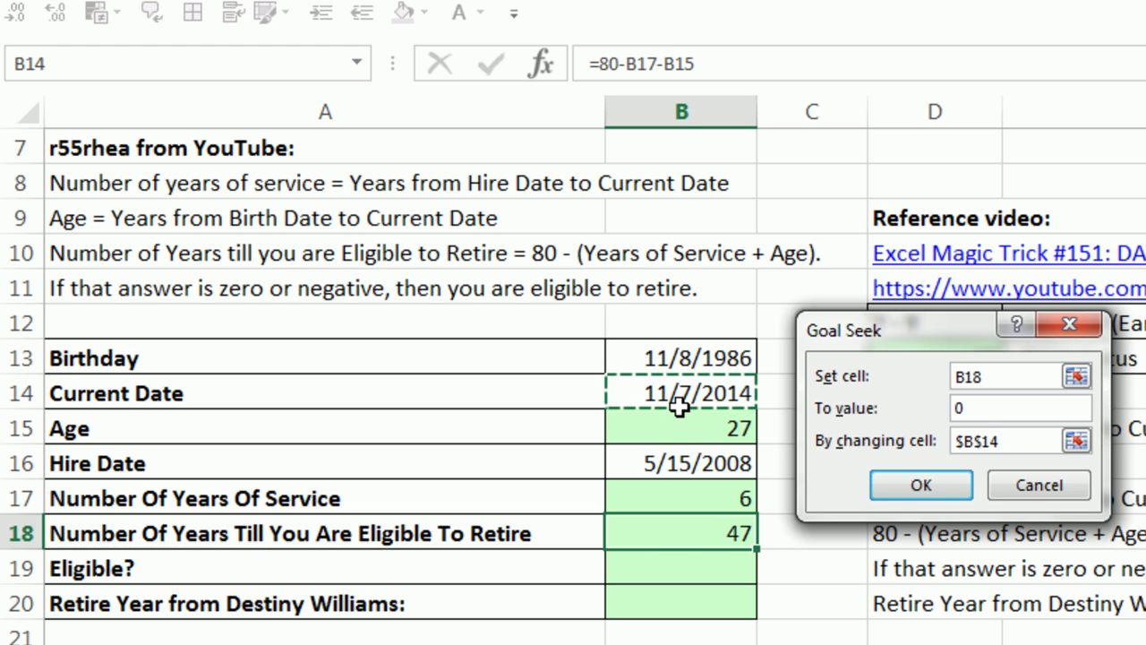
pyautogui.click(915, 489)
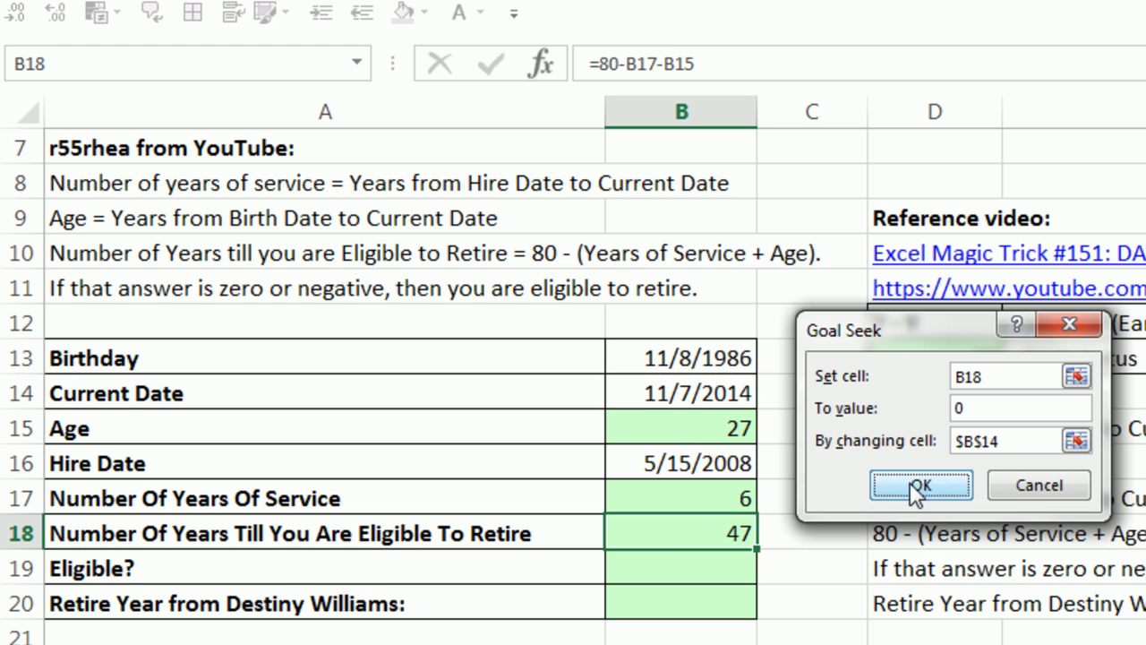
pyautogui.moveTo(921, 326); pyautogui.dragTo(1135, 273)
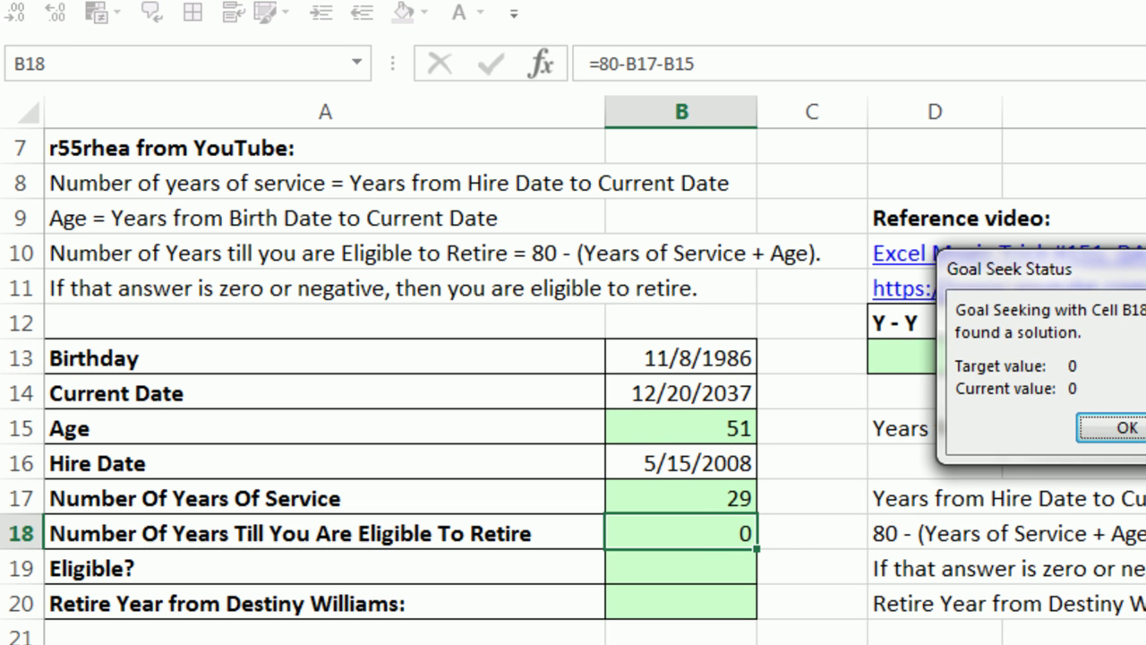
# Step: Discard the Goal Seek results and record 'Answer:' in A24 with 12/20/2037 in B24
pyautogui.press('Escape')
pyautogui.click(330, 528)
pyautogui.write('Answer:')
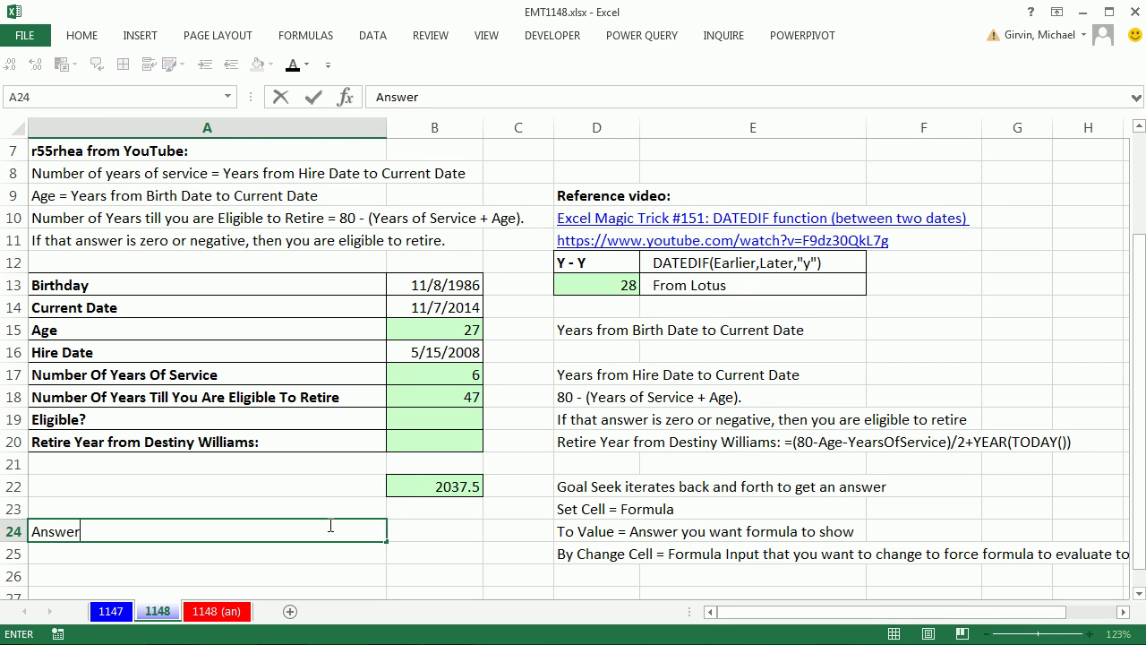
pyautogui.press('Tab')
pyautogui.write('12/20/2037')
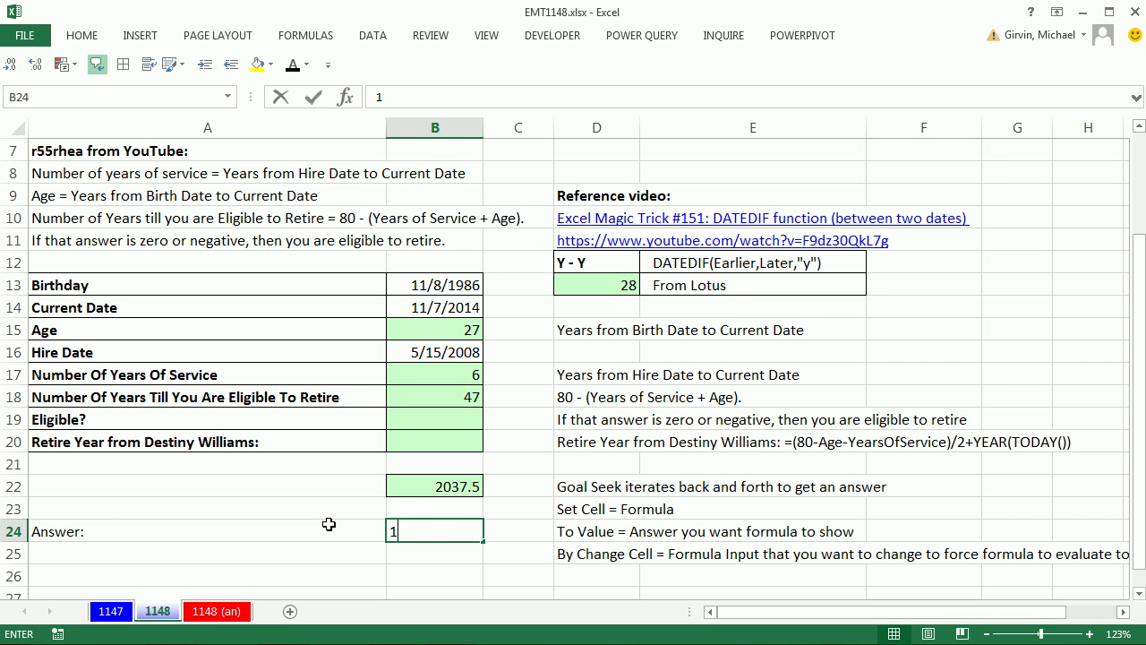
pyautogui.hotkey('ctrl', 'Return')
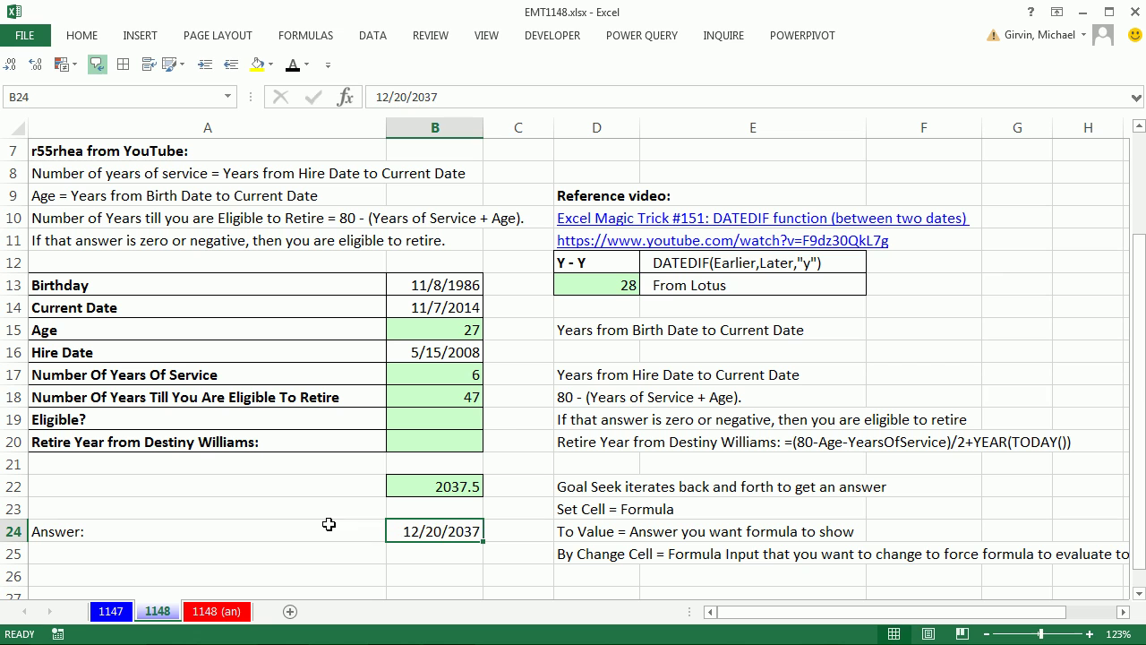
pyautogui.press('Up')
pyautogui.press('Up')
pyautogui.press('Up')
pyautogui.press('Up')
pyautogui.press('Up')
pyautogui.press('Up')
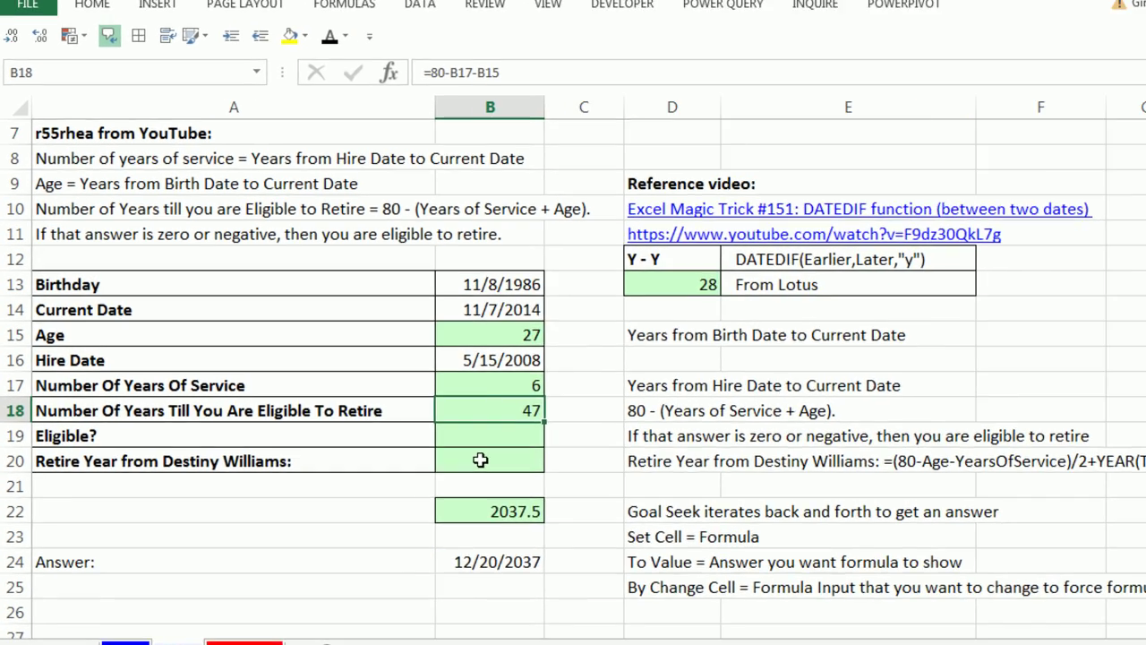
# Step: Enter =(80-B15-B17)/2 in B20, showing 23.5
pyautogui.click(435, 442)
pyautogui.write('=')
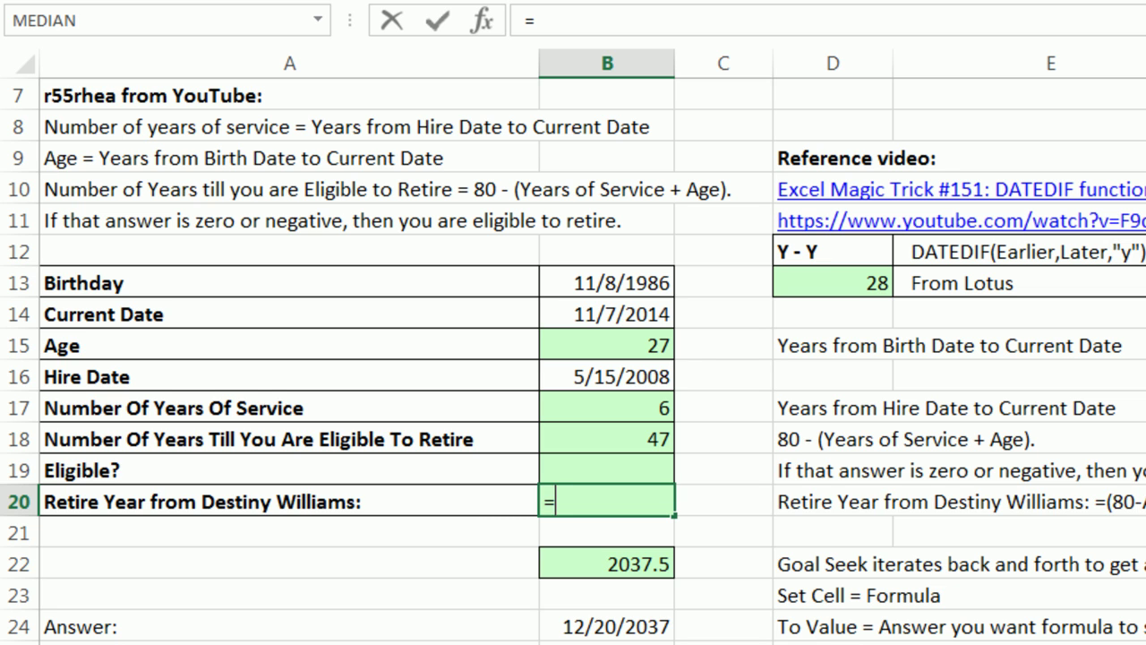
pyautogui.write('(80')
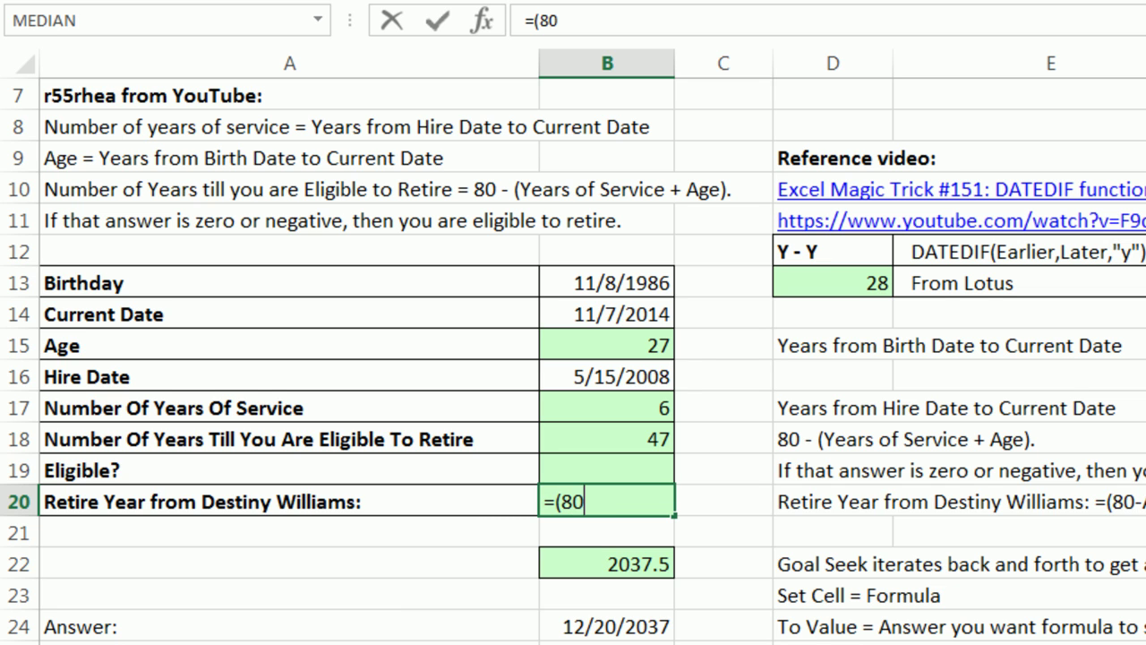
pyautogui.write('-')
pyautogui.press('Up')
pyautogui.press('Up')
pyautogui.press('Up')
pyautogui.press('Up')
pyautogui.press('Up')
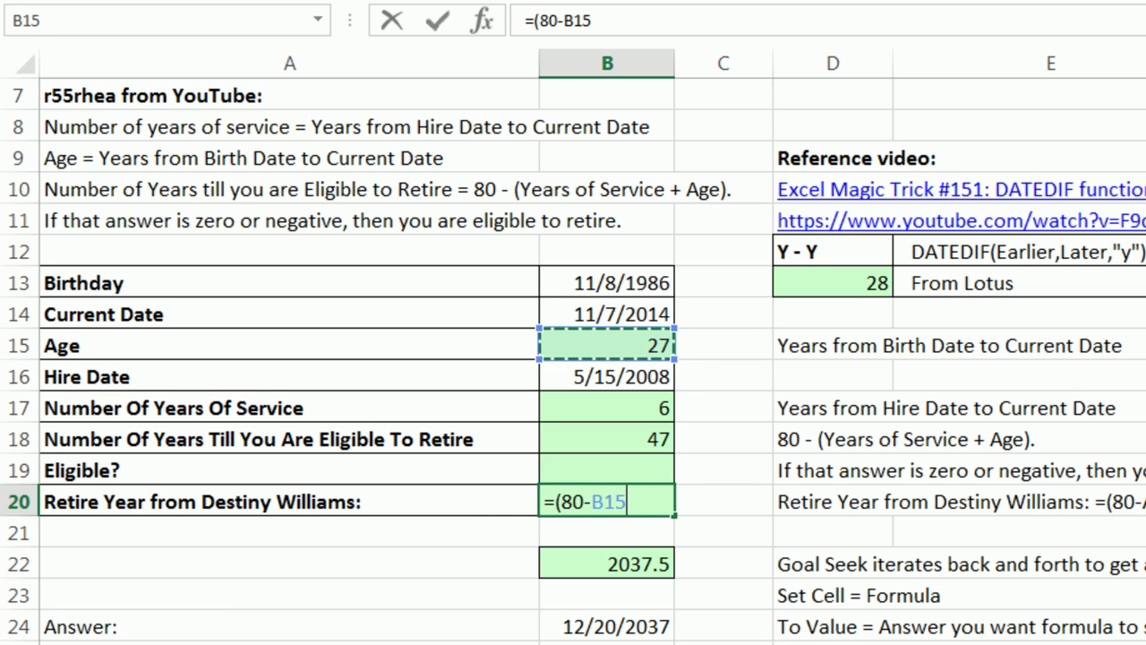
pyautogui.write('-')
pyautogui.press('Up')
pyautogui.press('Up')
pyautogui.press('Up')
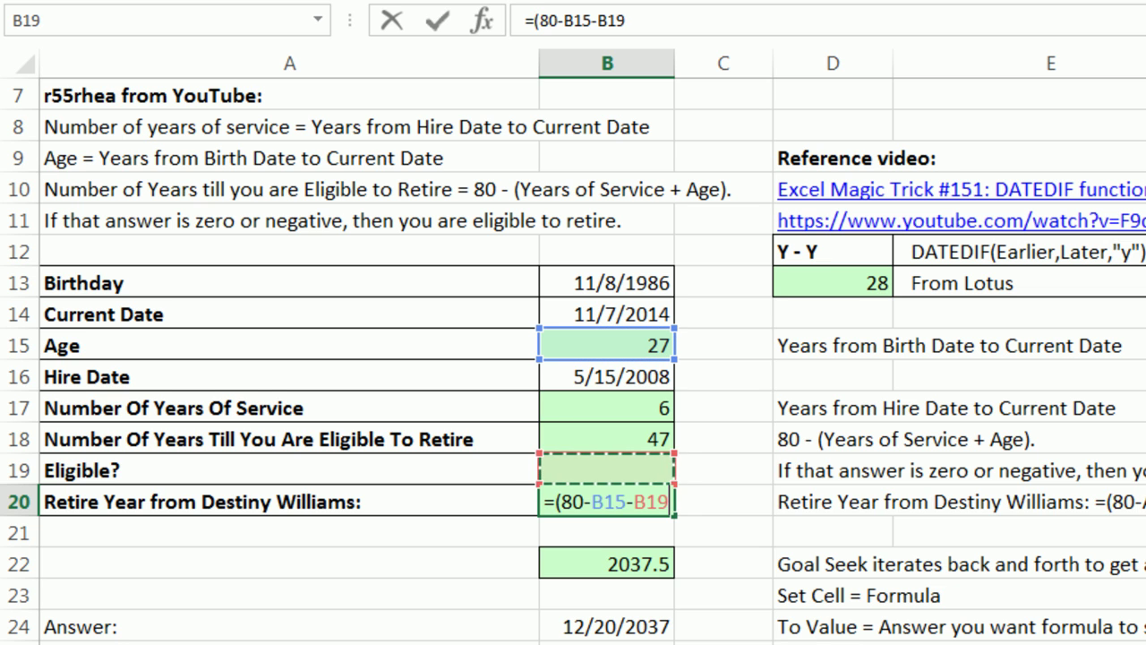
pyautogui.write(')')
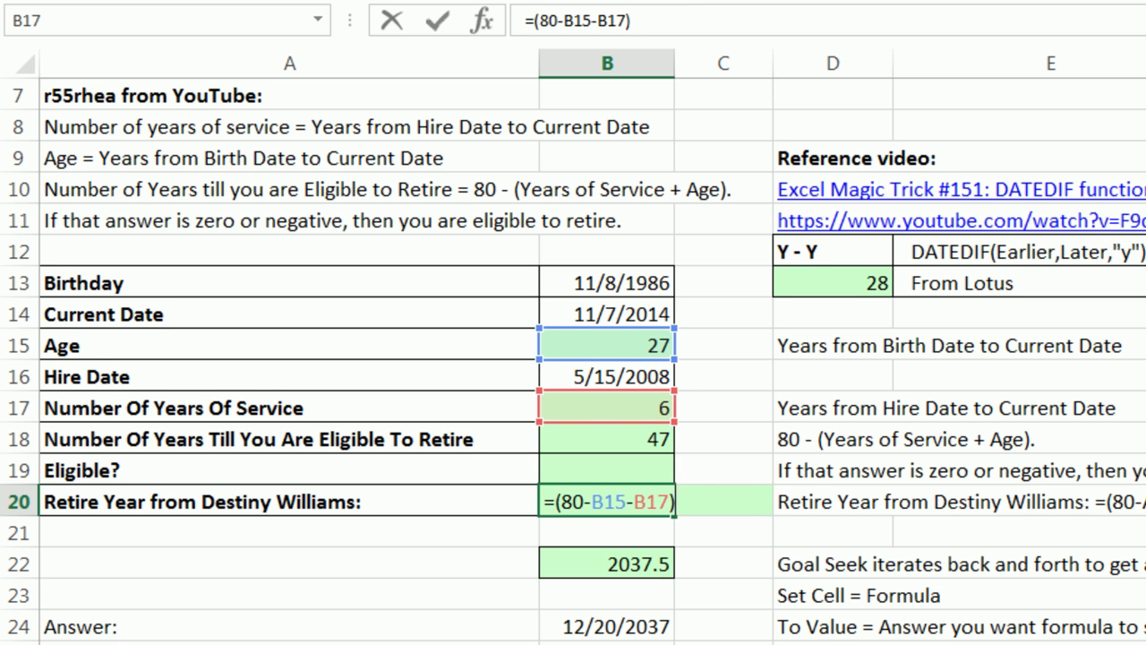
pyautogui.write('/2')
pyautogui.hotkey('ctrl', 'Return')
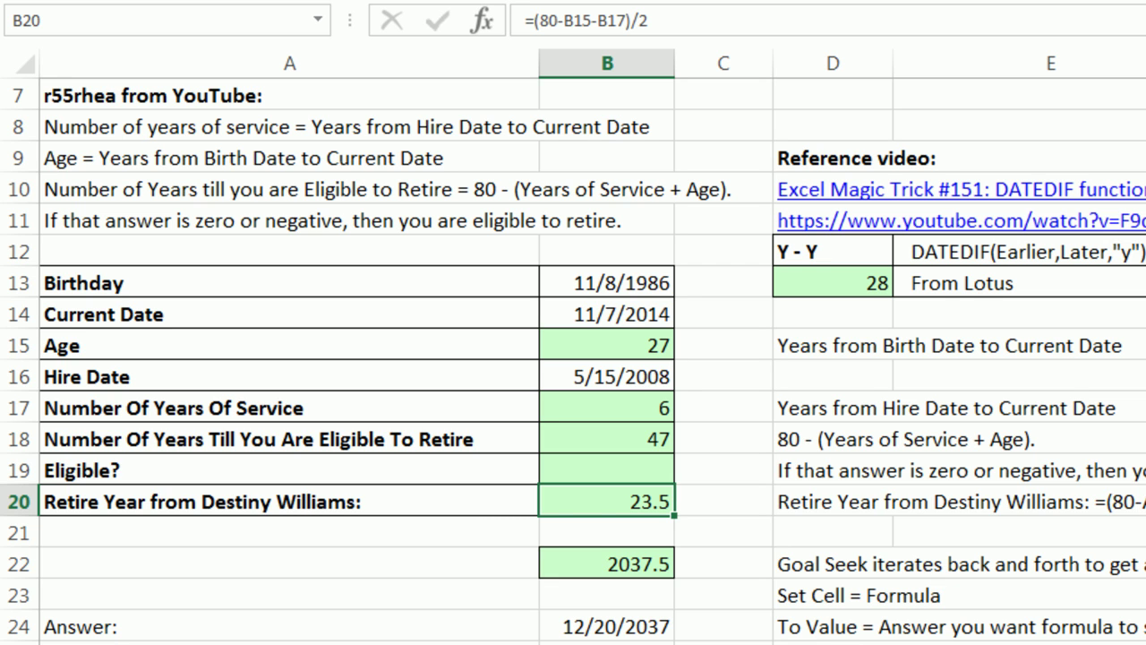
# Step: Extend B20's formula with +YEAR(TODAY()) so the retire year returns 2037.5
pyautogui.press('F2')
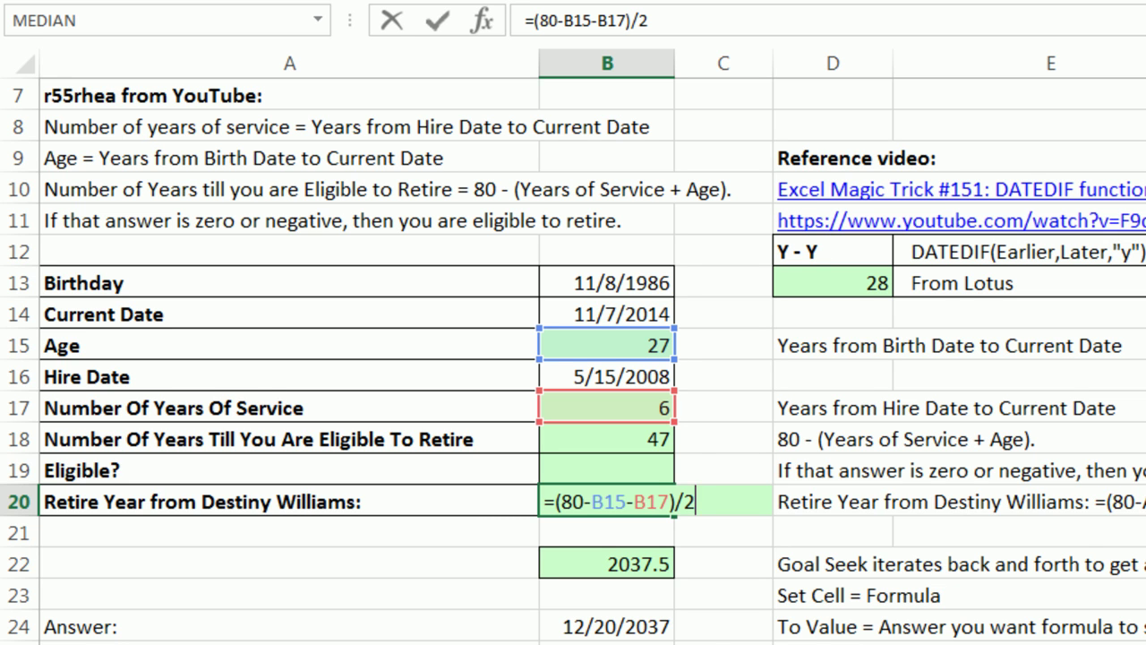
pyautogui.write('+year')
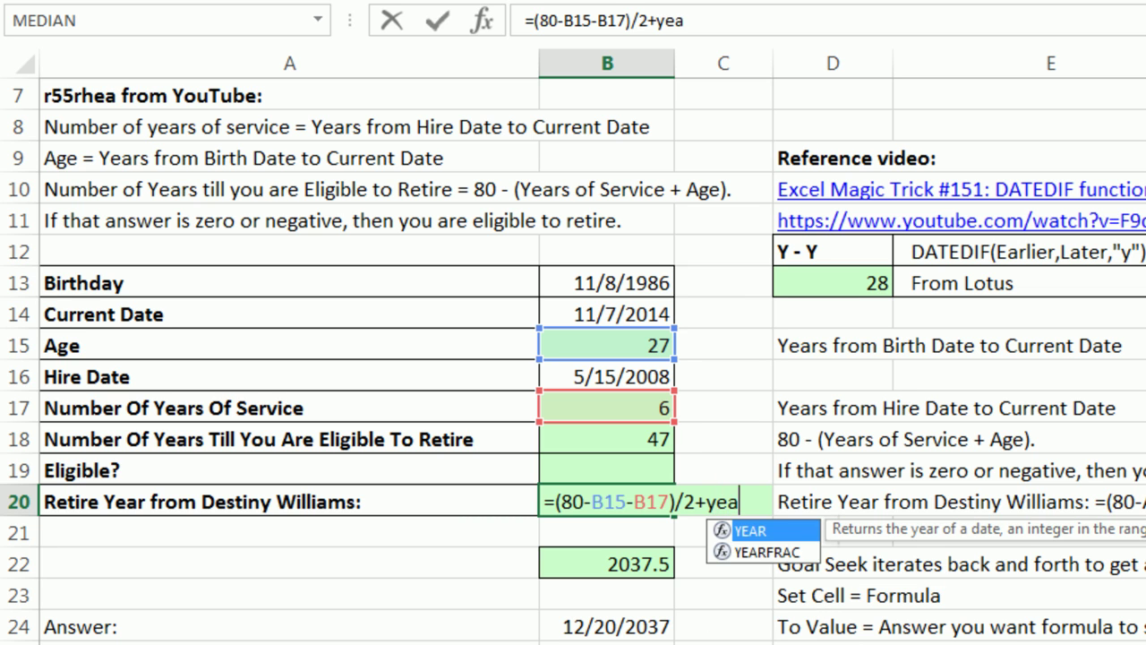
pyautogui.press('Tab')
pyautogui.write('topd')
pyautogui.press('BackSpace')
pyautogui.press('BackSpace')
pyautogui.press('BackSpace')
pyautogui.write('oday')
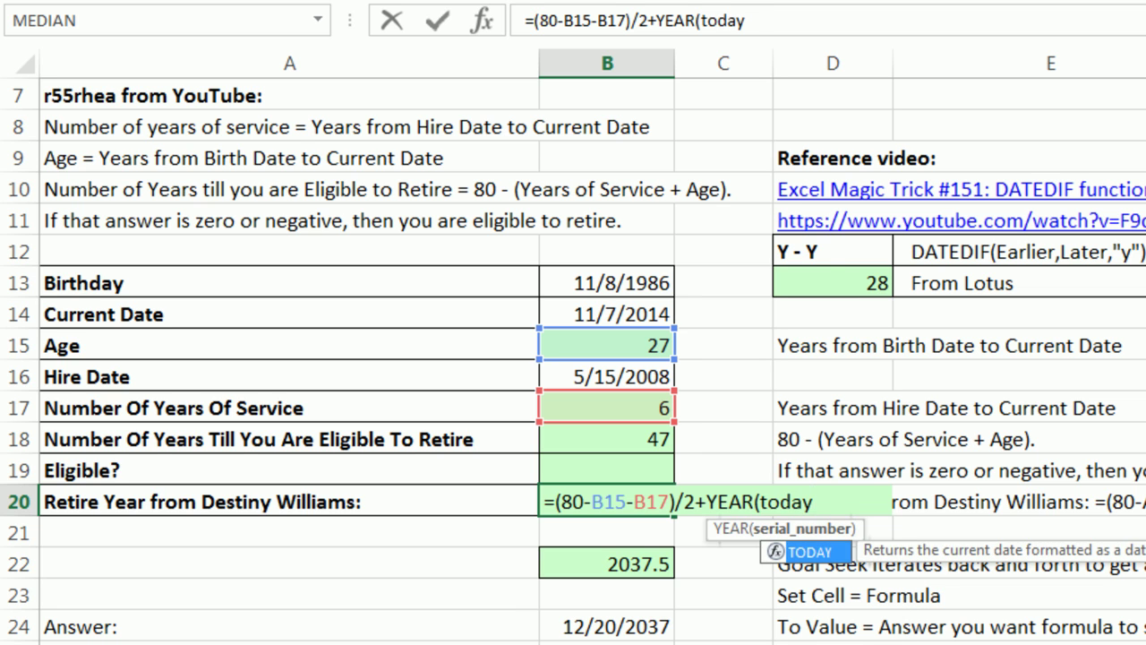
pyautogui.press('Tab')
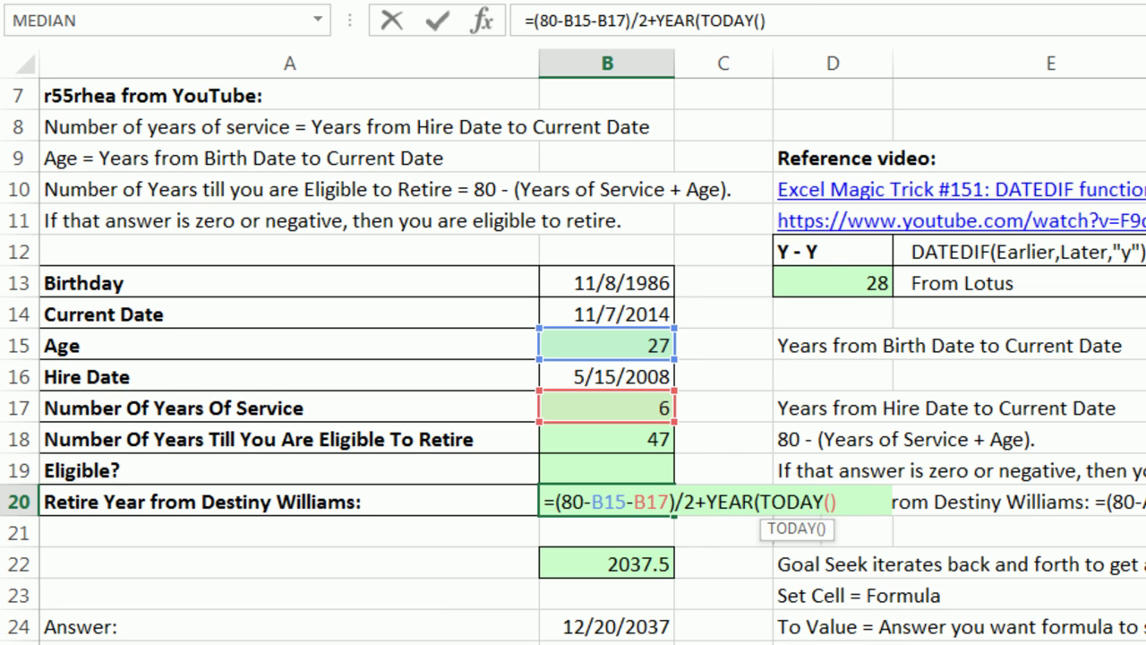
pyautogui.write(')')
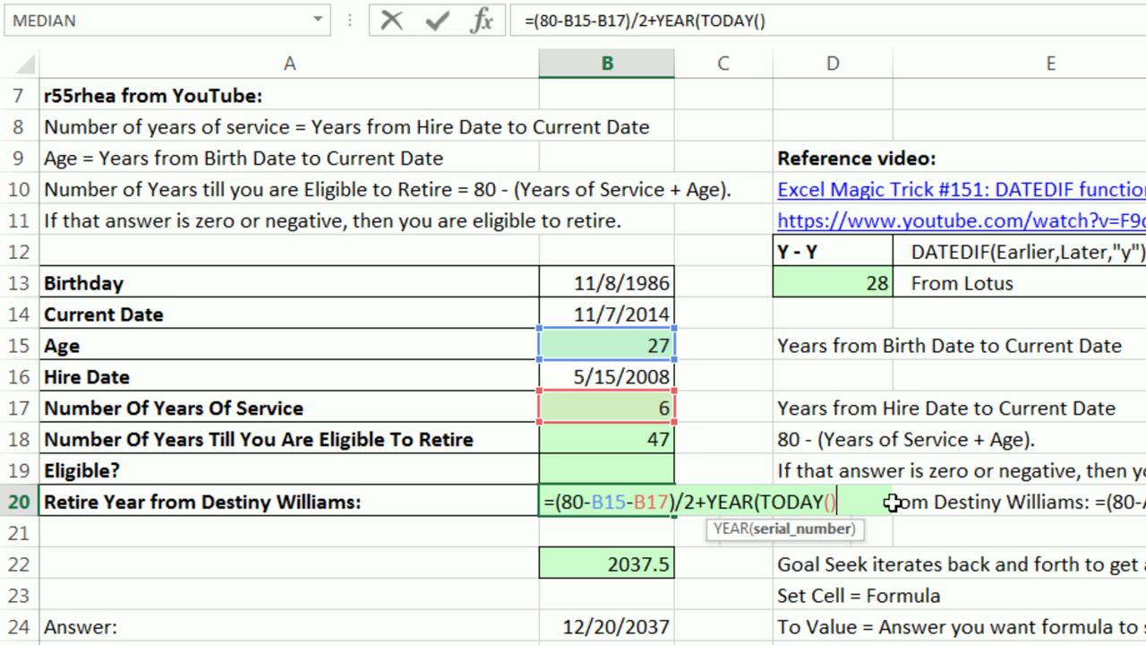
pyautogui.write(')')
pyautogui.hotkey('ctrl', 'Return')
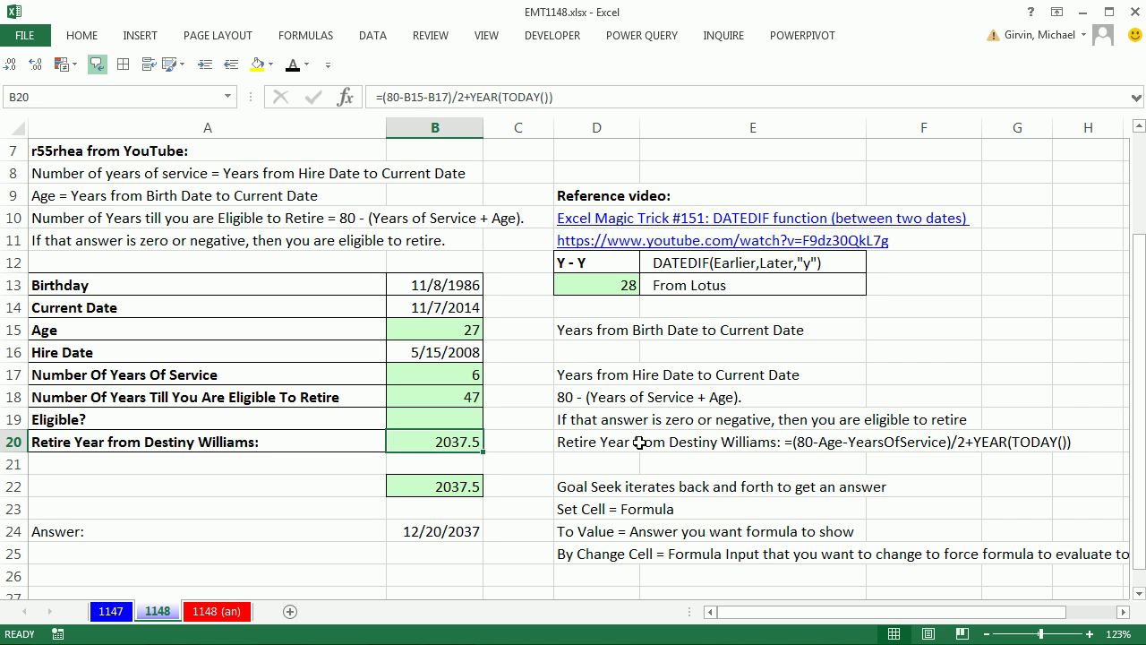
# Step: Open B22 in edit mode to show its nested DATEDIF retire-year formula
pyautogui.doubleClick(474, 486)
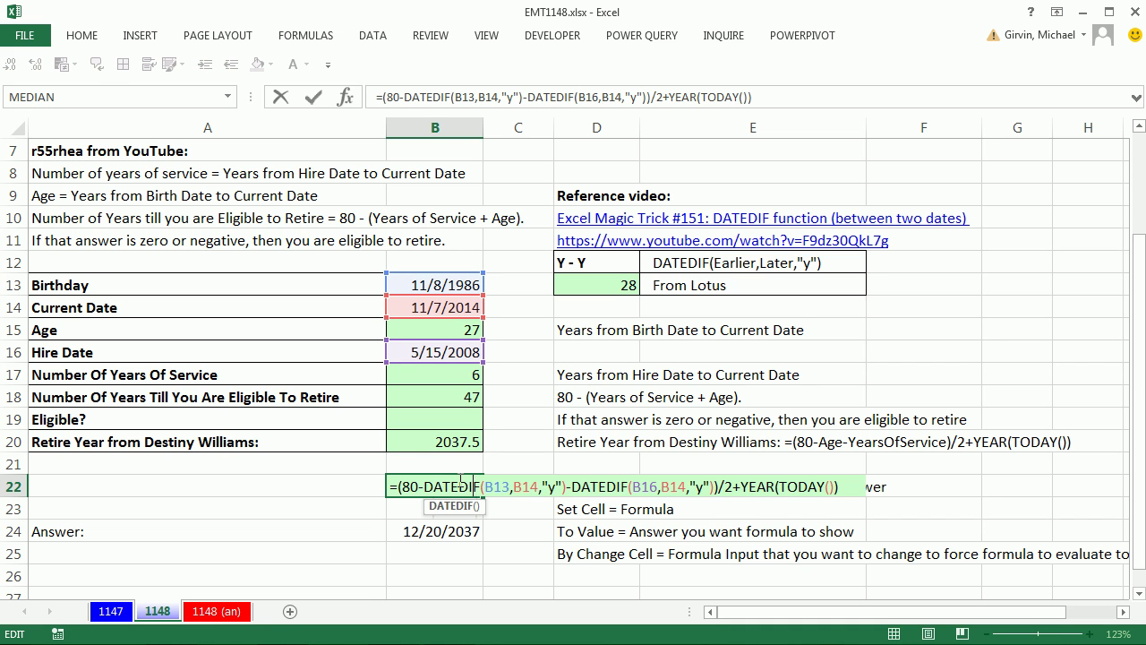